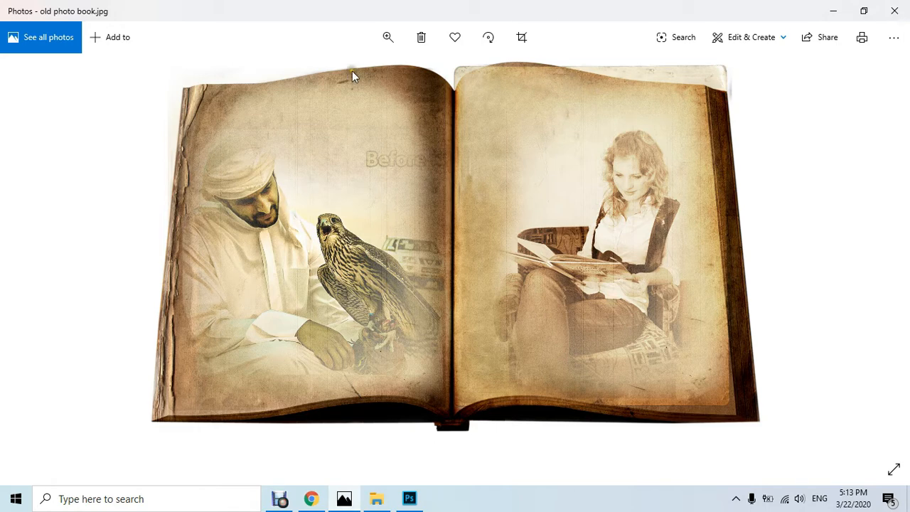
Step: Open the Information Ocean_old photo book Psd file from File Explorer in Photoshop and activate the Move tool
left_click(135, 430)
left_click(386, 503)
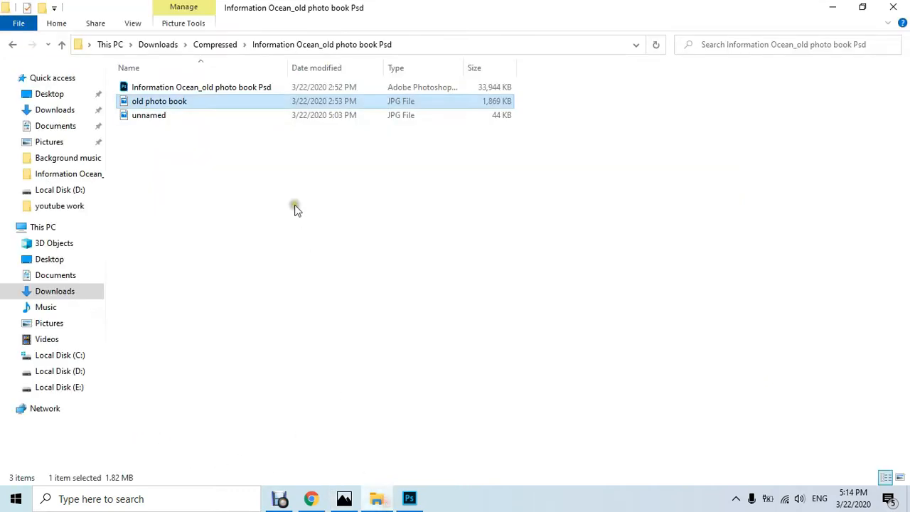
left_click(237, 96)
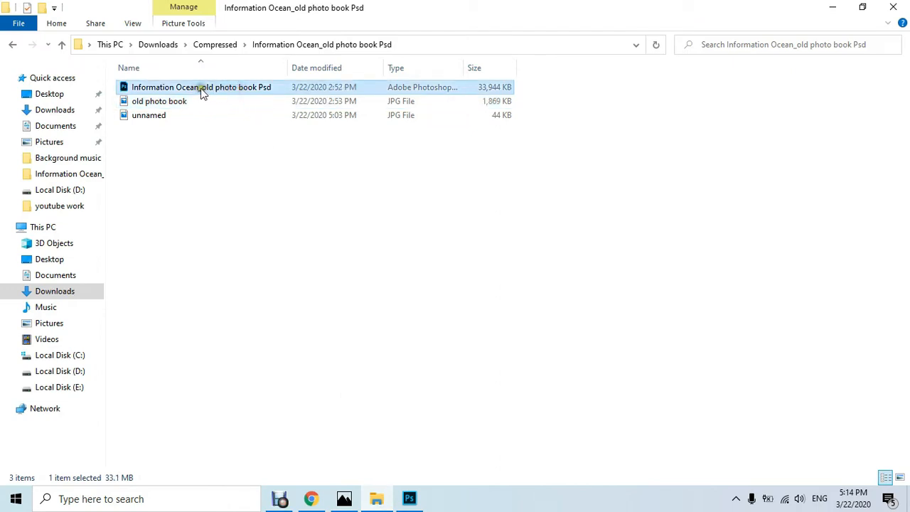
left_click_drag(201, 92, 417, 190)
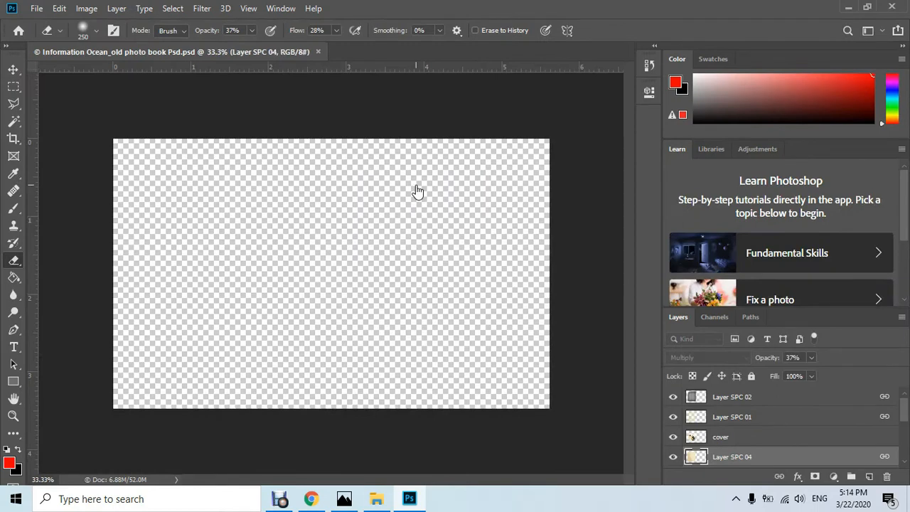
key("v")
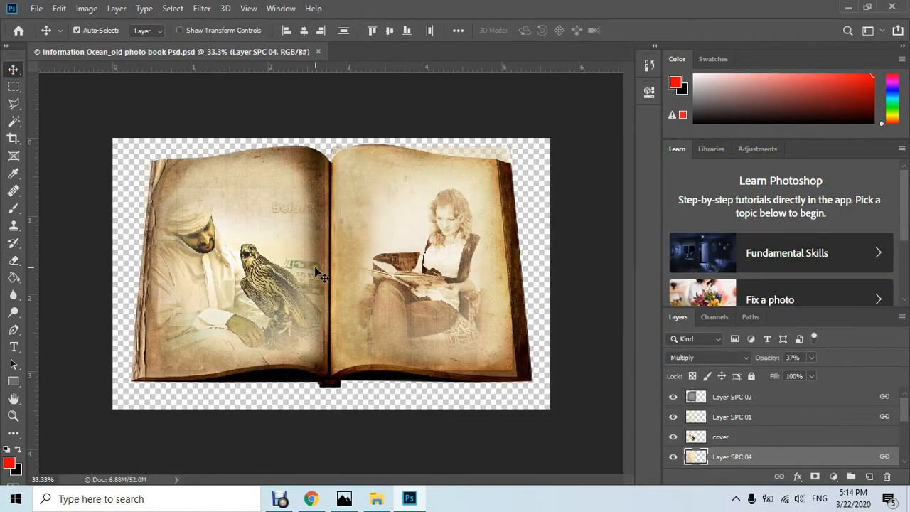
Step: Examine which layers hold the two page photos by hiding and reshowing the cover and Слой 2 layers
left_click(675, 439)
scroll(675, 439, "down", 2)
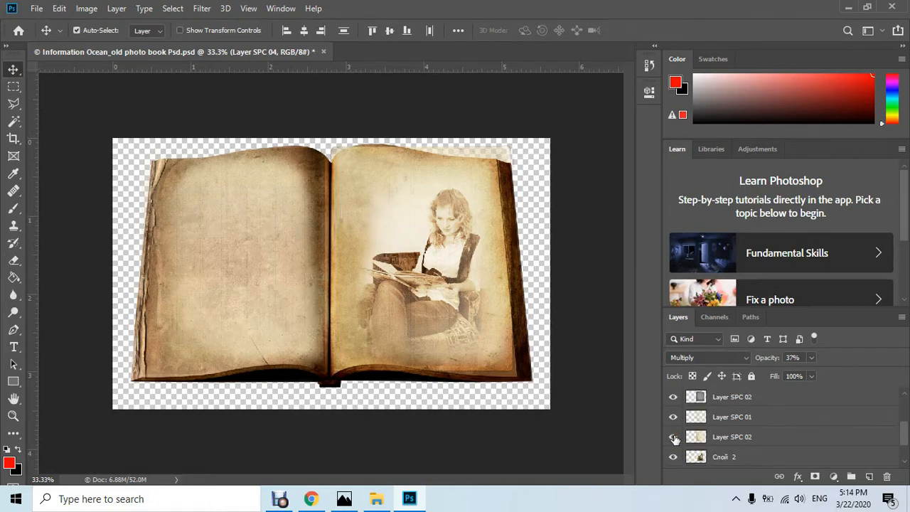
left_click(673, 437)
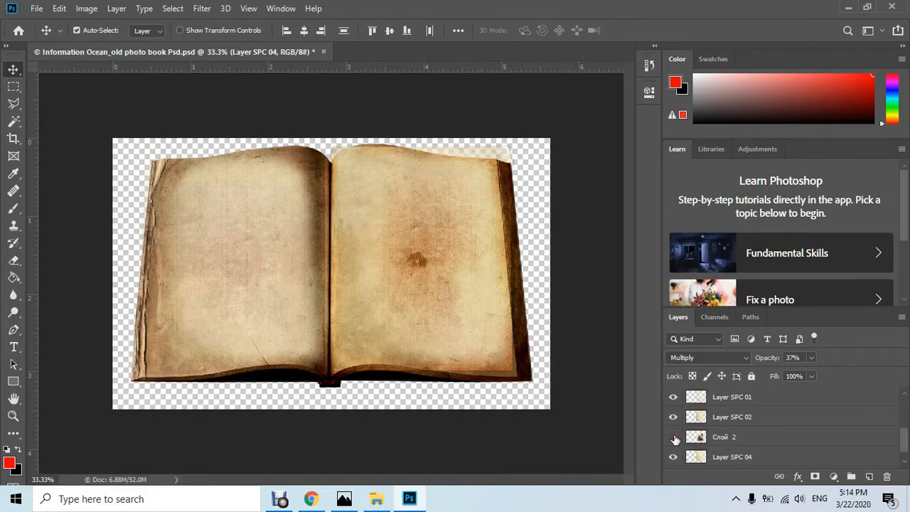
left_click(673, 436)
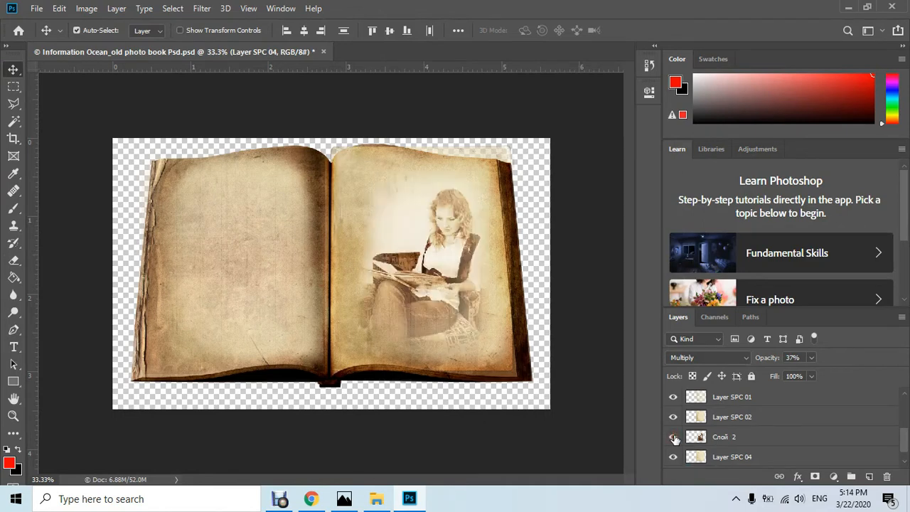
scroll(675, 432, "up", 1)
left_click(673, 421)
scroll(674, 430, "down", 1)
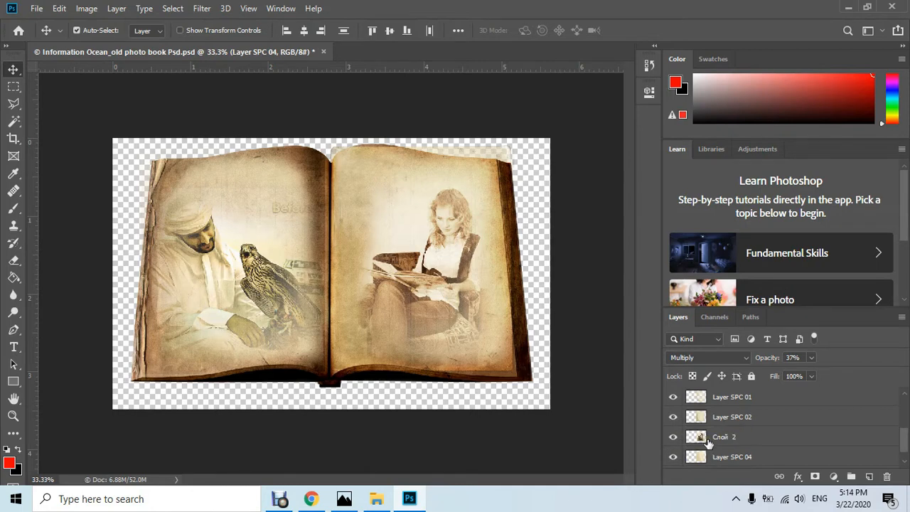
scroll(704, 438, "up", 1)
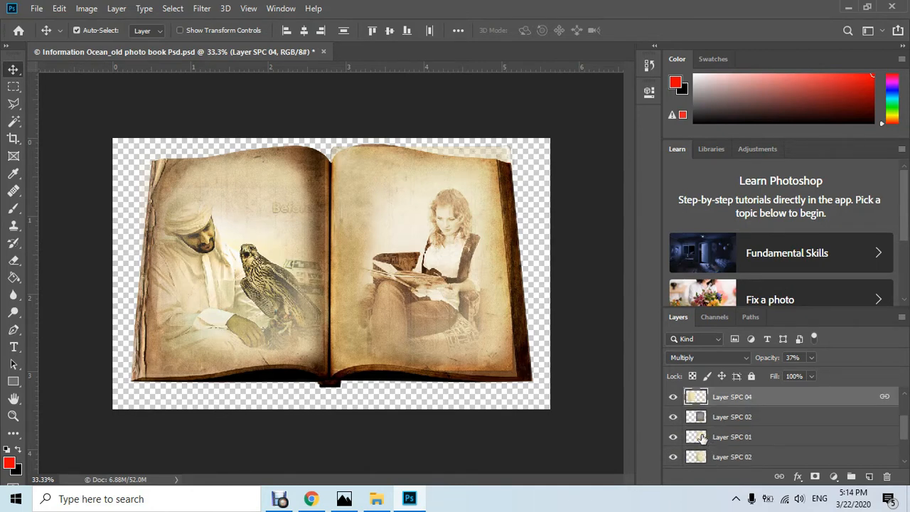
scroll(673, 446, "down", 2)
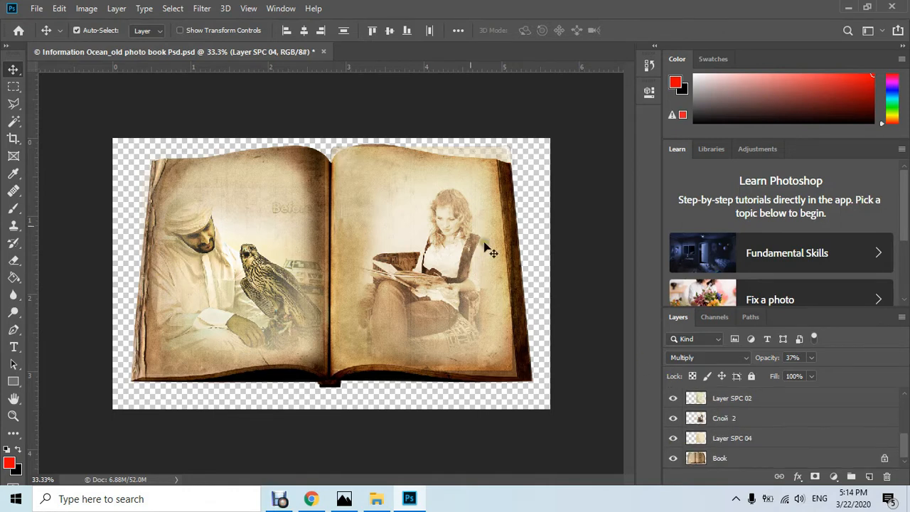
Step: Open the unnamed JPG from File Explorer as a separate Photoshop document and convert its background layer to a smart object
left_click(378, 498)
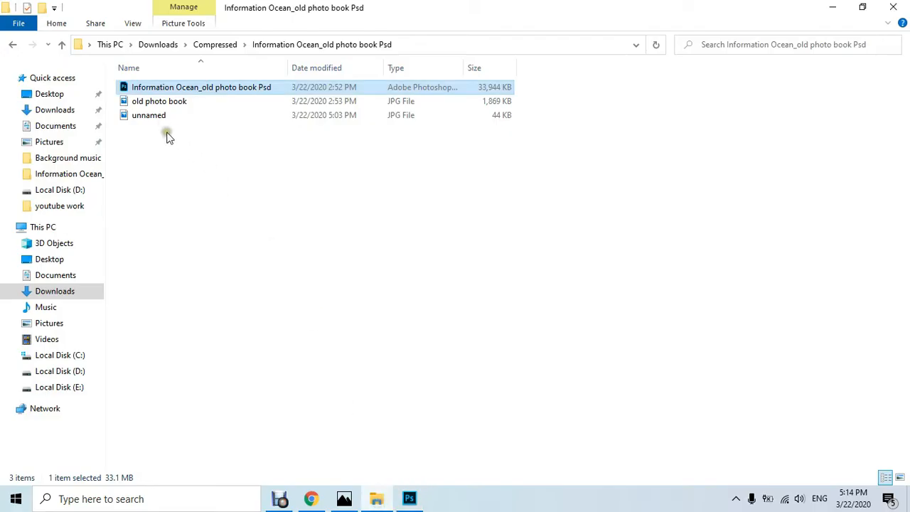
left_click_drag(149, 120, 488, 48)
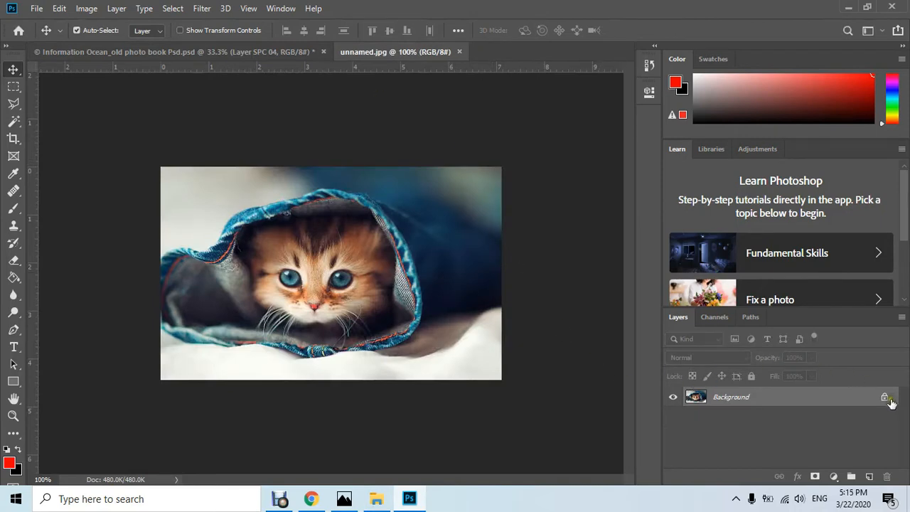
right_click(696, 402)
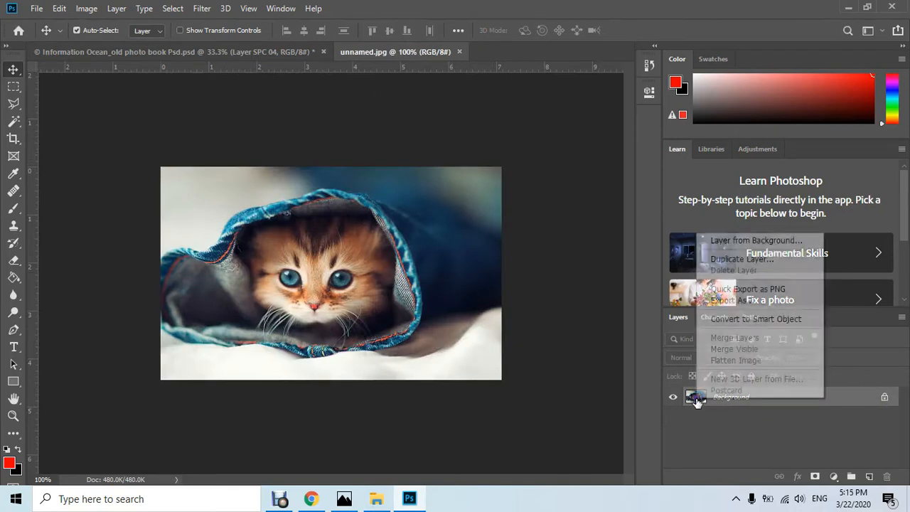
left_click(779, 321)
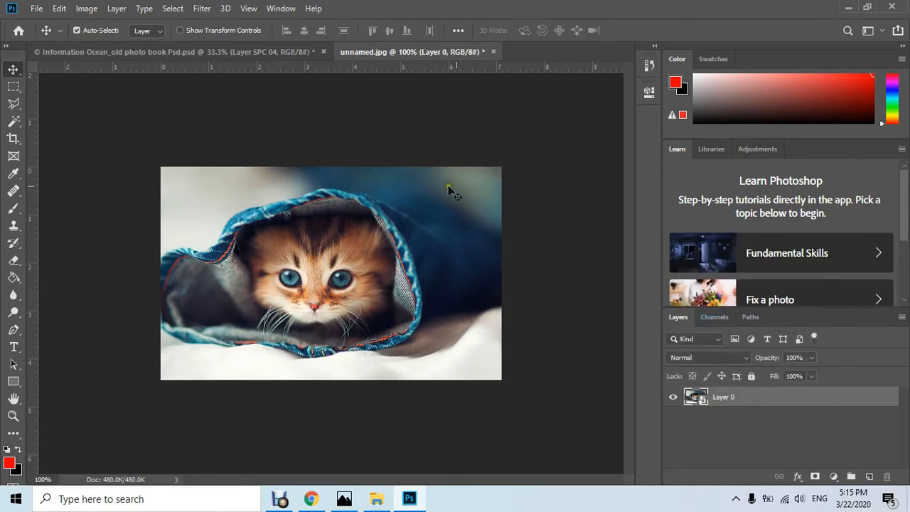
Step: Open the kitten photo in the Camera Raw Filter and set Temperature to +28, Tint to -32 and Exposure to +0.25
left_click(205, 9)
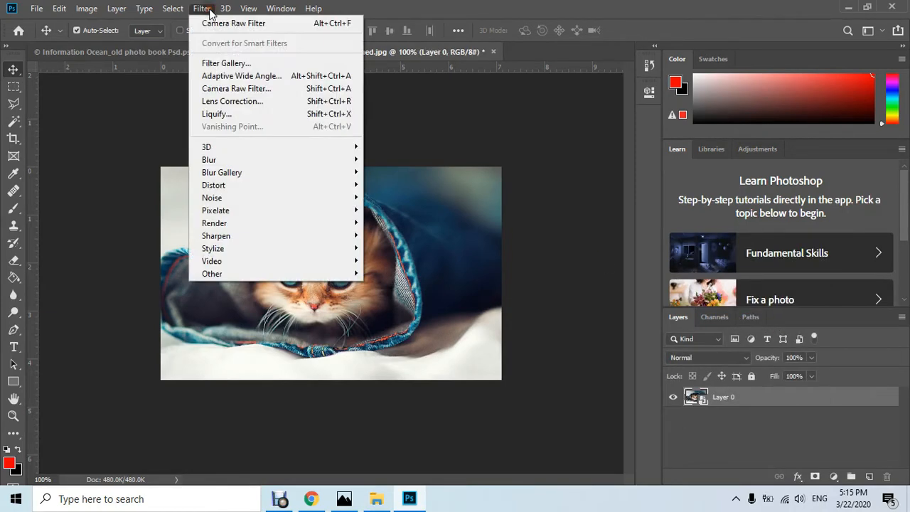
left_click(247, 89)
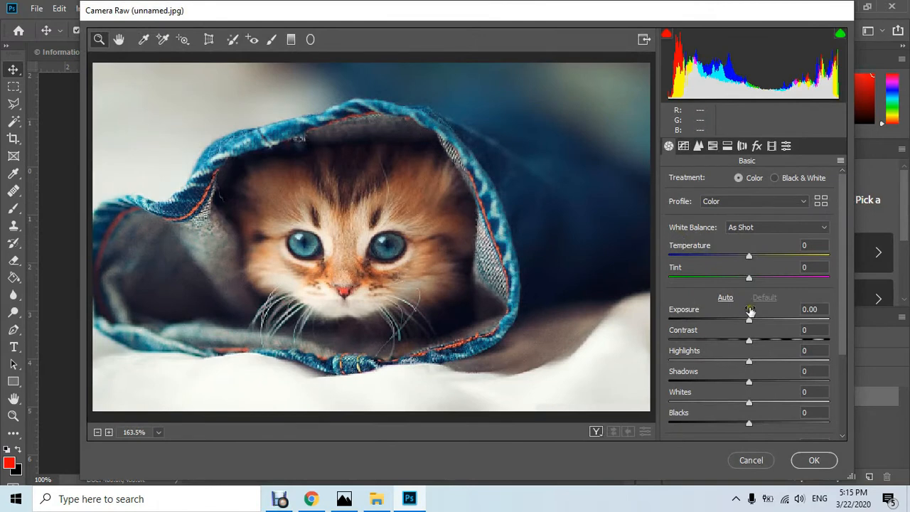
left_click_drag(749, 255, 772, 258)
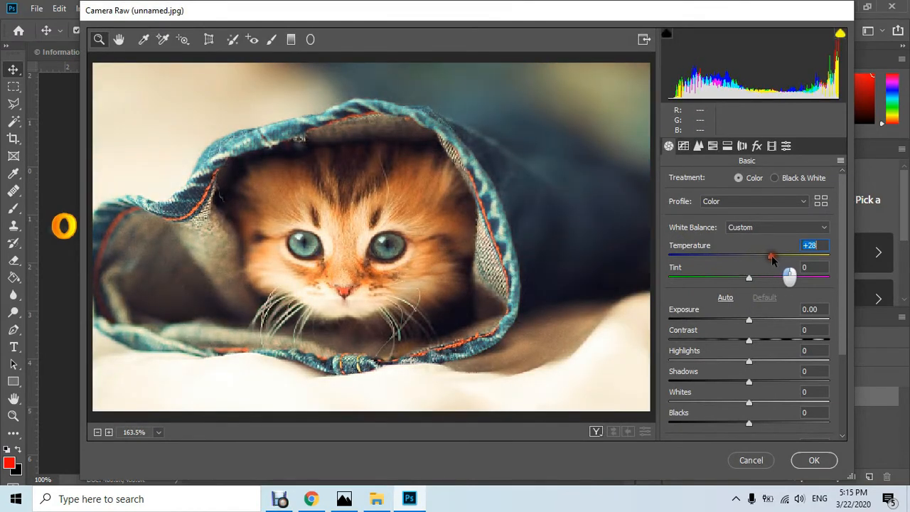
left_click_drag(749, 277, 724, 279)
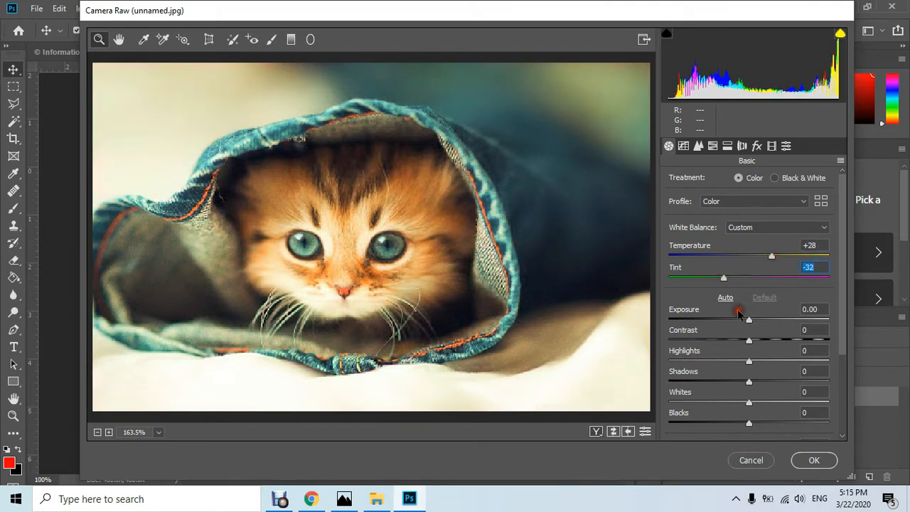
left_click_drag(749, 323, 754, 321)
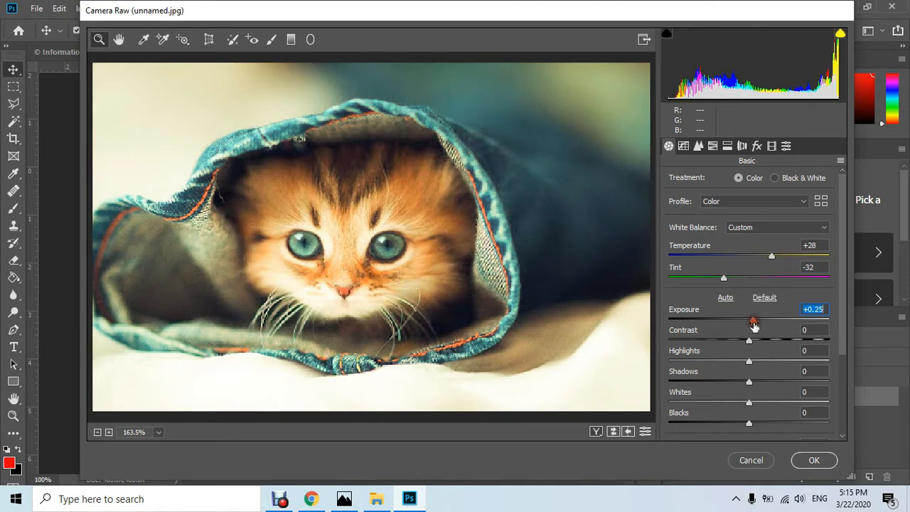
Step: Set Highlights to +30, Shadows to +7 and Whites to +16 in the Basic adjustments
left_click(758, 362)
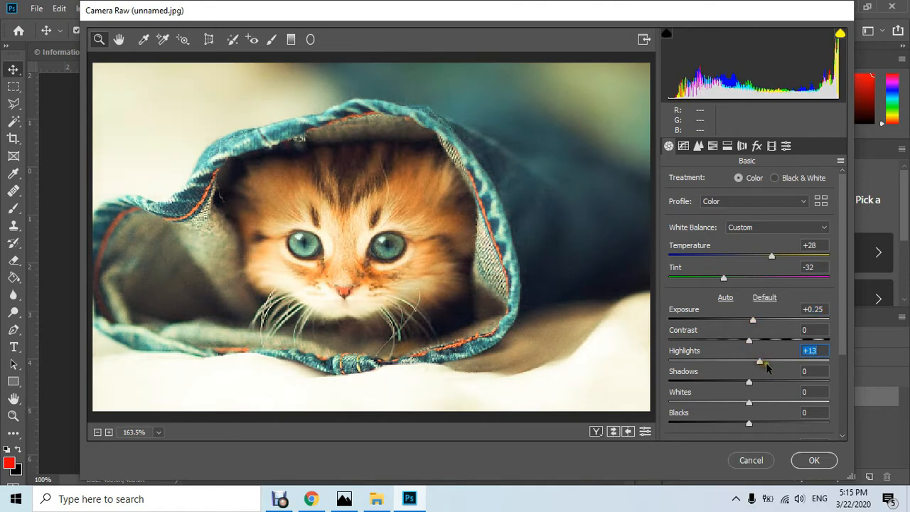
left_click(772, 362)
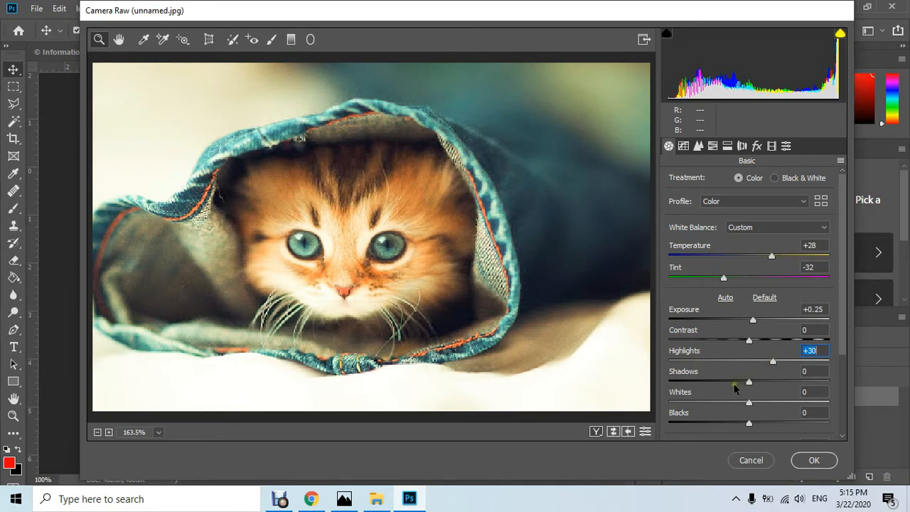
left_click(754, 382)
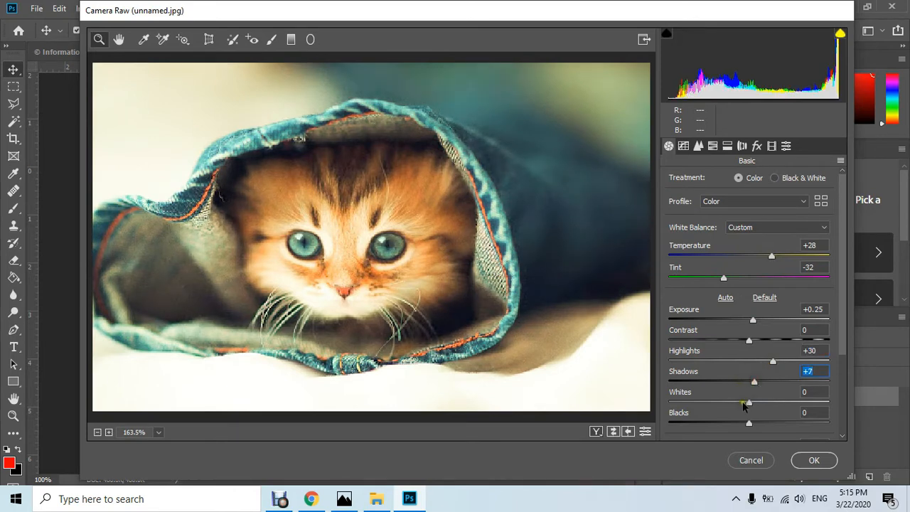
scroll(736, 407, "down", 1)
left_click(760, 370)
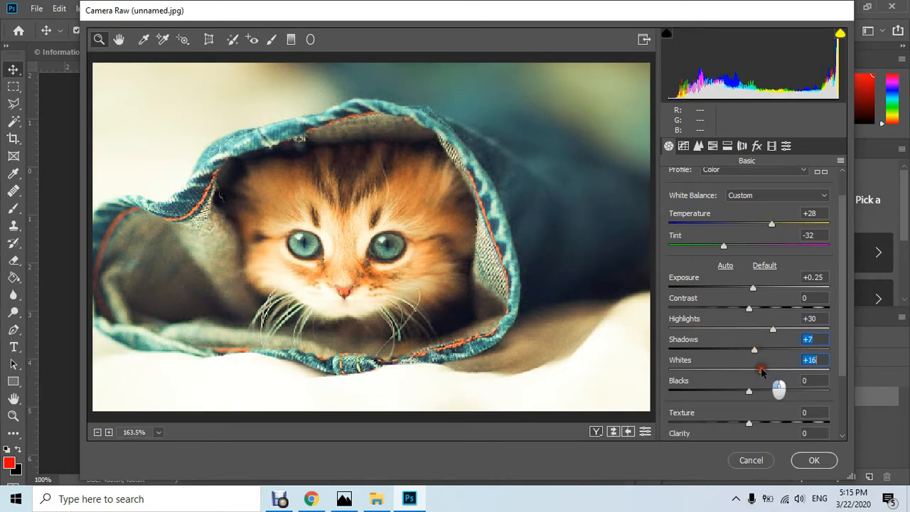
Step: Set Texture to +36 and Clarity to +100 in the Basic adjustments
scroll(741, 402, "down", 2)
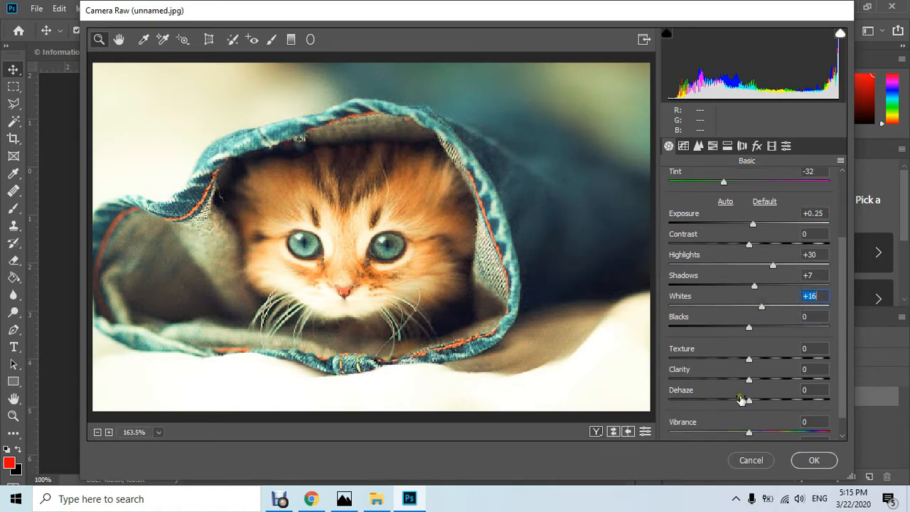
left_click(776, 359)
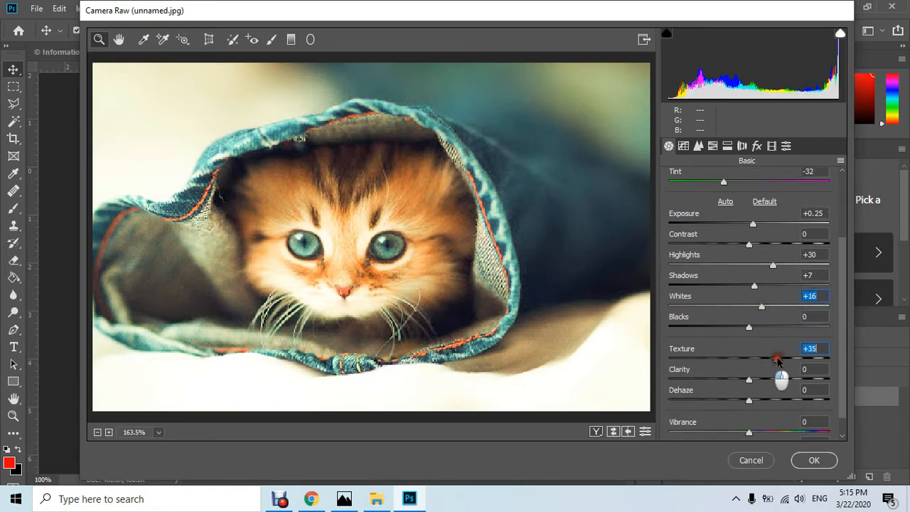
left_click(799, 372)
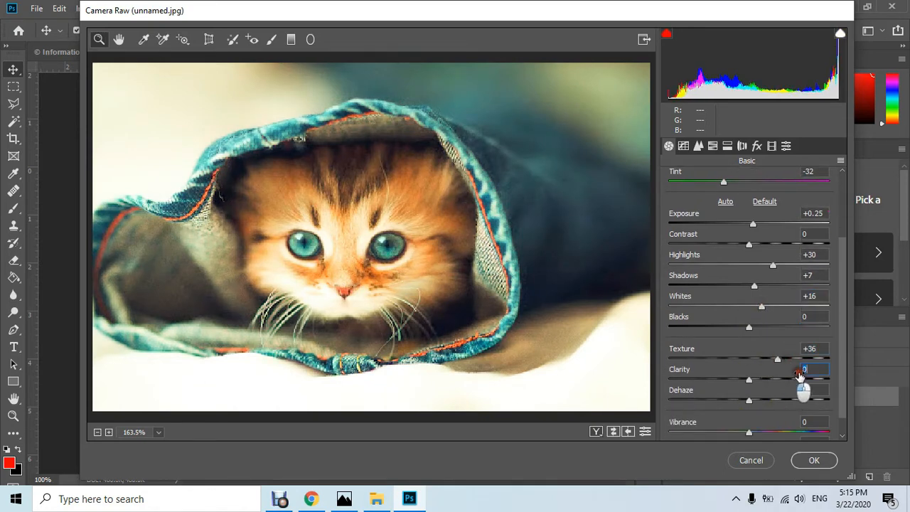
left_click(812, 380)
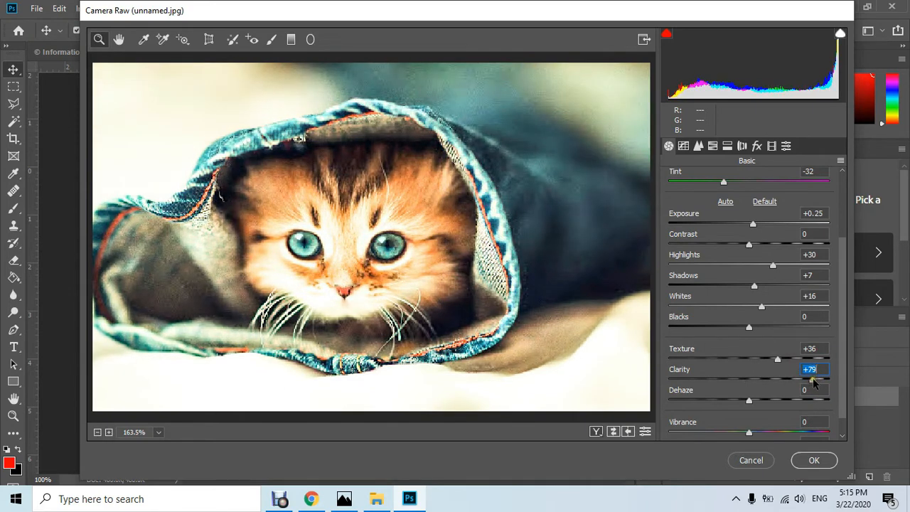
left_click_drag(812, 382, 832, 382)
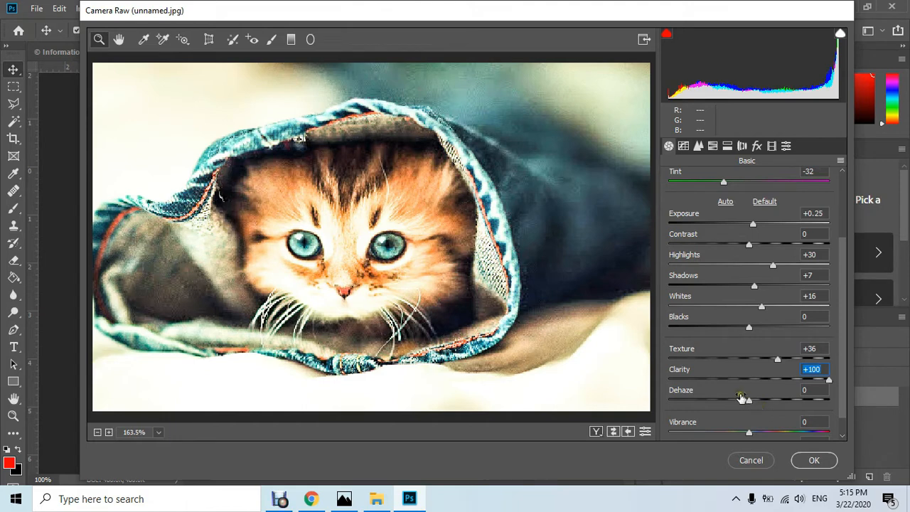
Step: Set the sharpening Amount to 22, with noise reduction Color at 13 and Luminance at 15
left_click(699, 147)
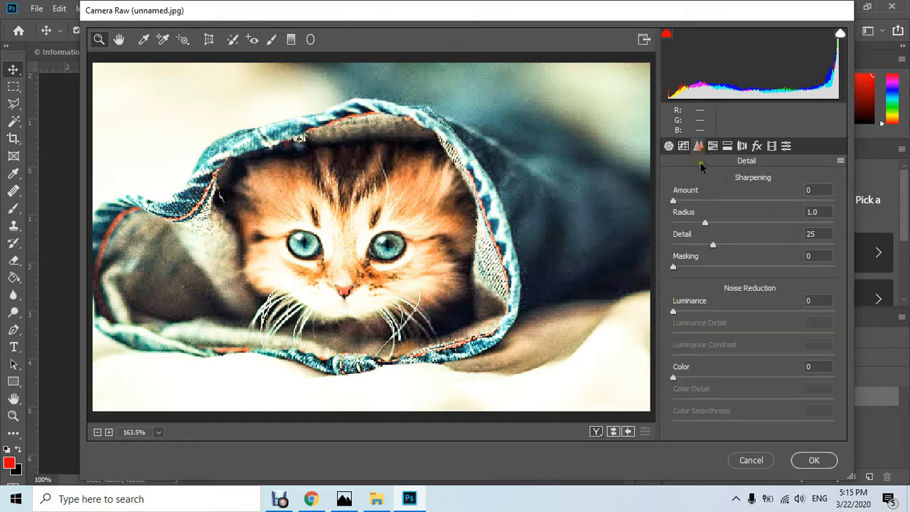
left_click(697, 202)
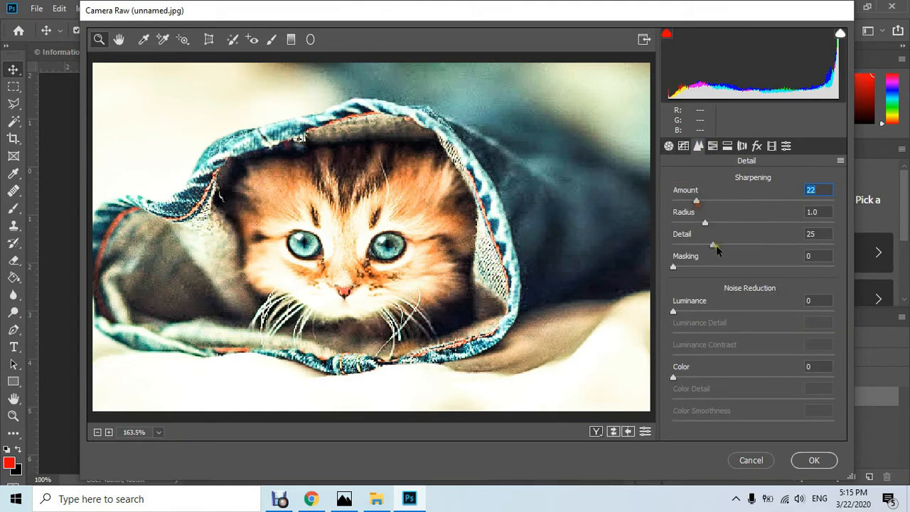
left_click(691, 377)
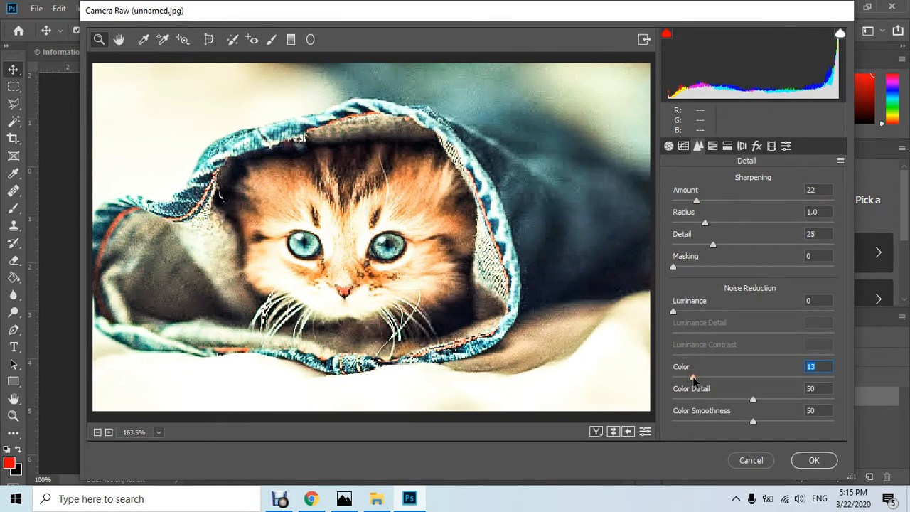
left_click(695, 310)
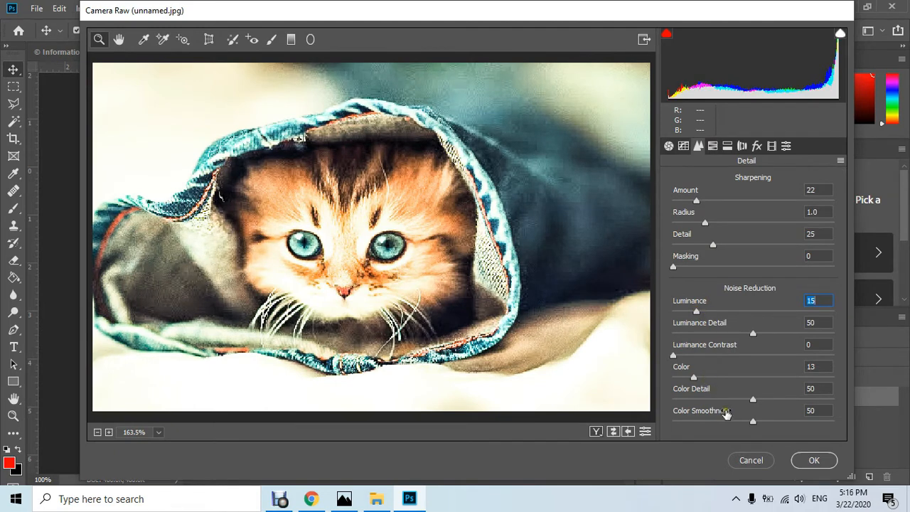
Step: Set the HSL luminance to -10 for Reds, +23 for Oranges, +20 for Yellows and +98 for Blues
left_click(712, 146)
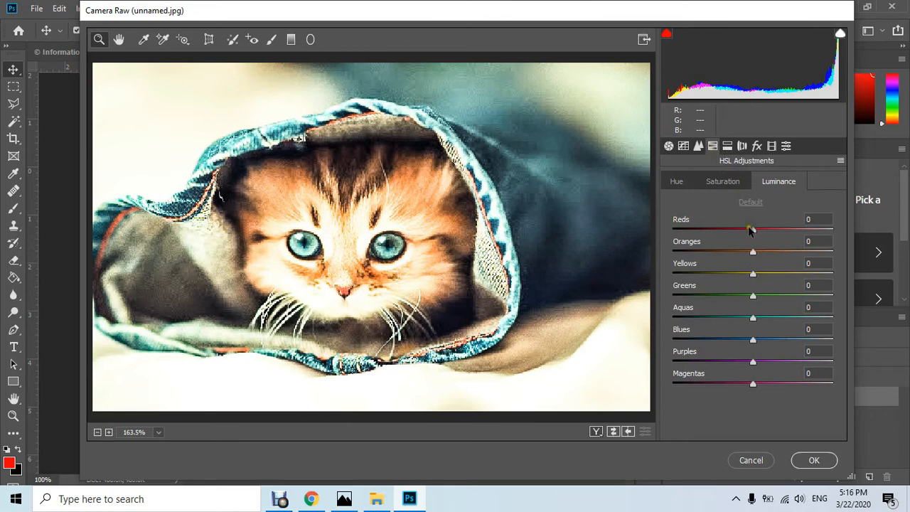
left_click_drag(752, 229, 740, 234)
mouse_move(753, 273)
left_mouse_down()
mouse_move(781, 266)
mouse_move(773, 277)
mouse_move(721, 277)
mouse_move(757, 293)
mouse_move(773, 273)
mouse_move(784, 277)
mouse_move(763, 278)
left_mouse_up()
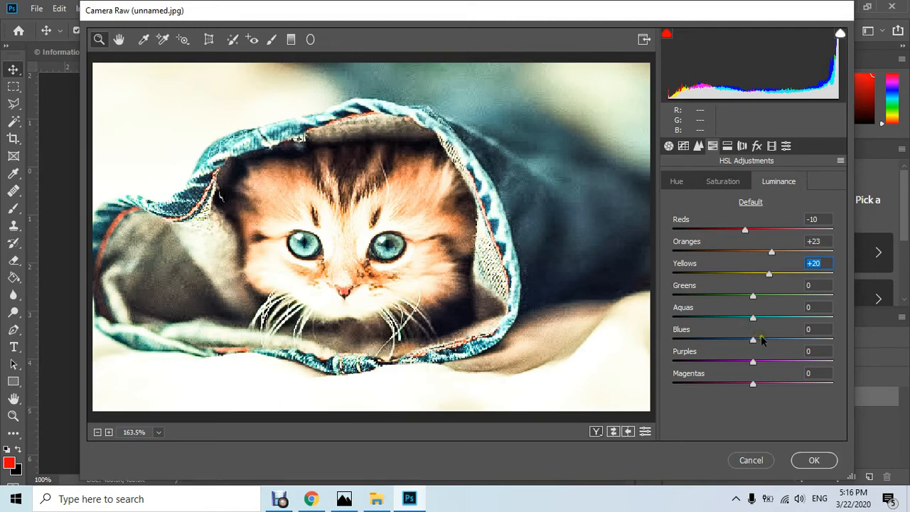
left_click_drag(754, 339, 846, 354)
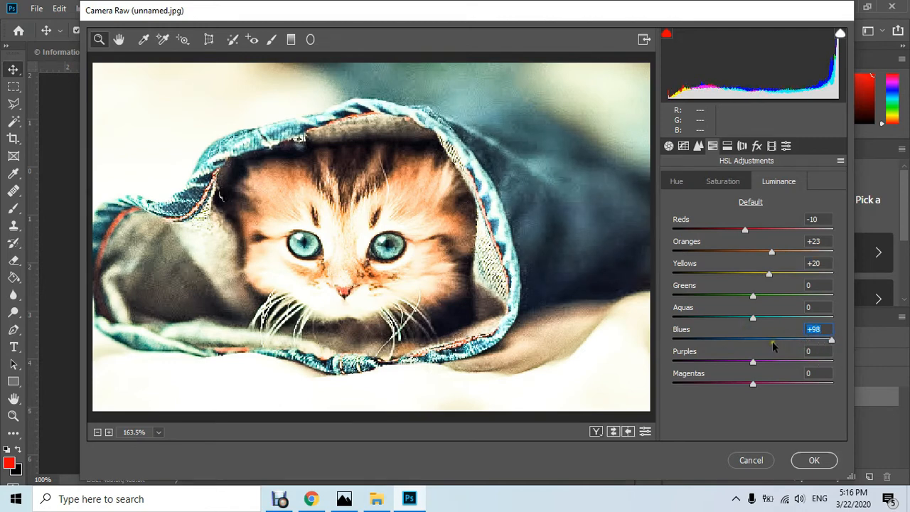
Step: Set the HSL luminance of Purples to +65, and the saturation to -100 for Blues and -87 for Aquas
left_click_drag(753, 361, 805, 360)
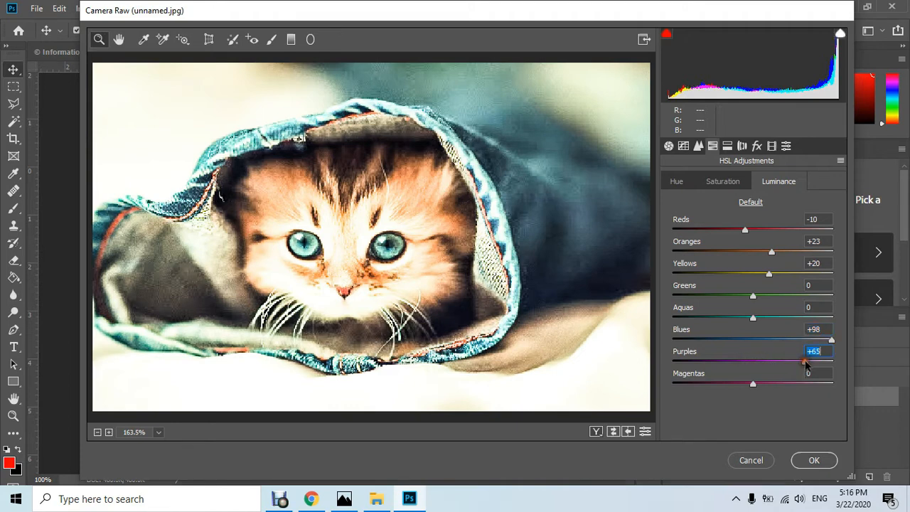
left_click(725, 181)
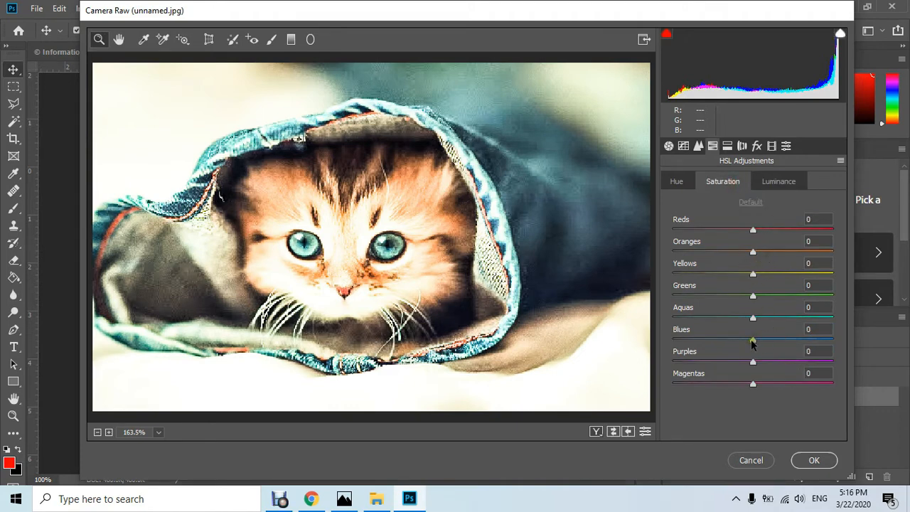
left_click_drag(753, 339, 653, 344)
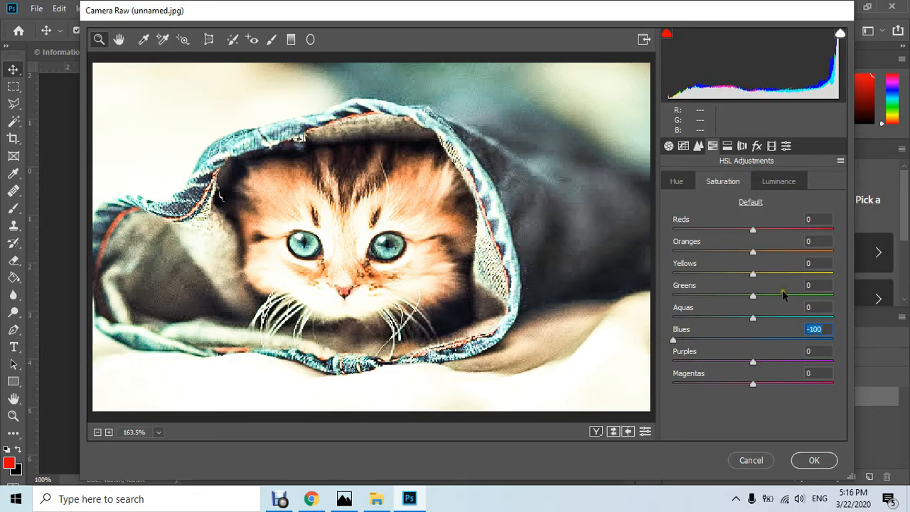
left_click(683, 318)
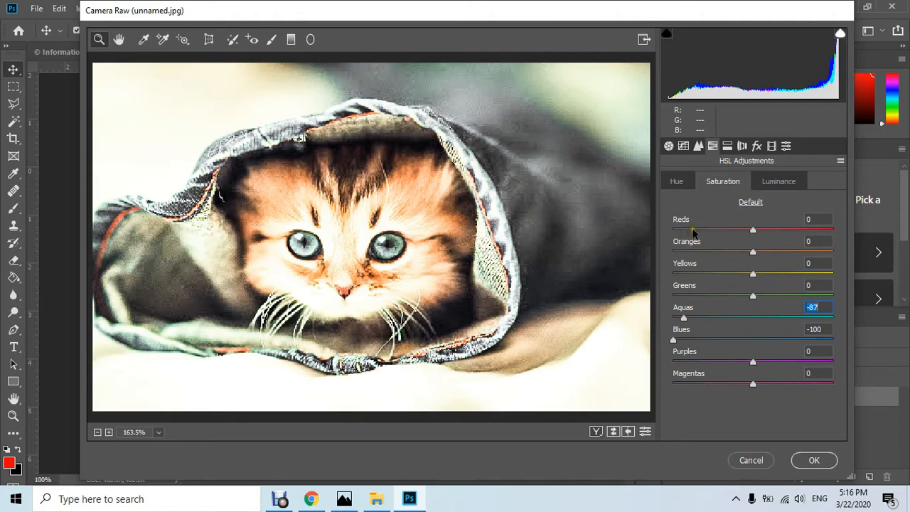
Step: Set the HSL saturation to -33 for Reds and -10 for Oranges, and raise Yellows slightly above zero
left_click(740, 231)
left_click_drag(739, 231, 736, 276)
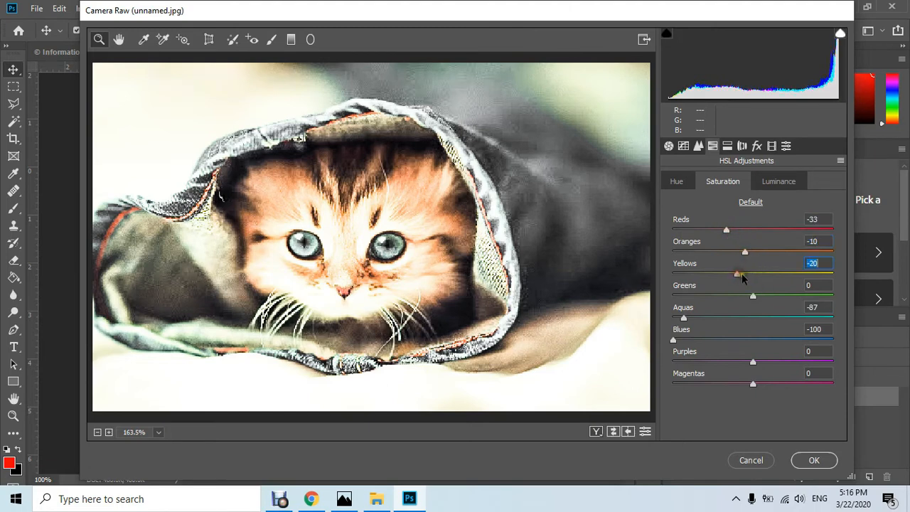
left_click(778, 275)
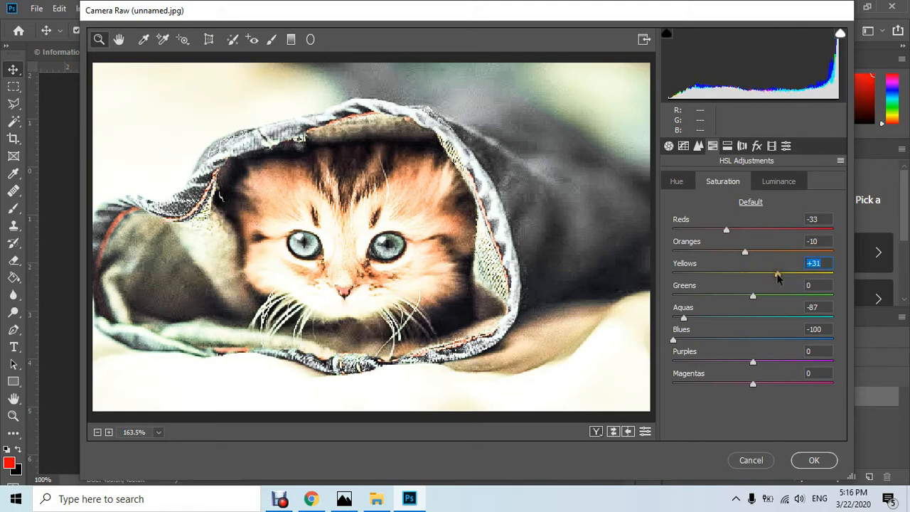
left_click(760, 275)
Step: Set the HSL hue to -100 for Blues, +26 for Purples, -19 for Aquas and -33 for Greens
left_click(675, 182)
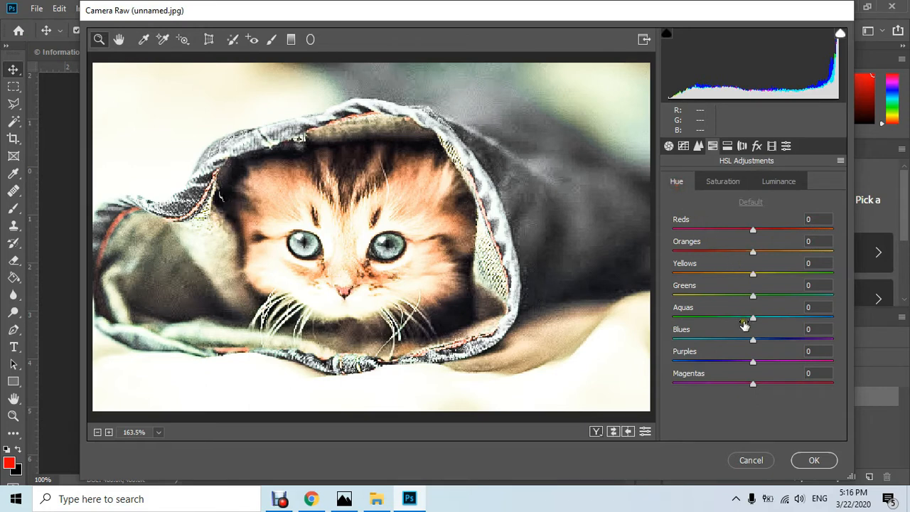
left_click_drag(719, 340, 630, 365)
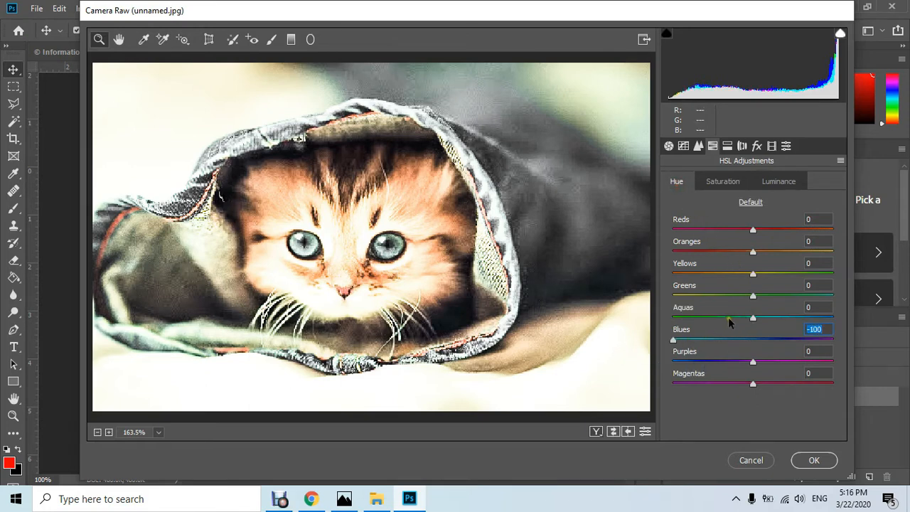
left_click(774, 358)
left_click_drag(752, 318, 606, 324)
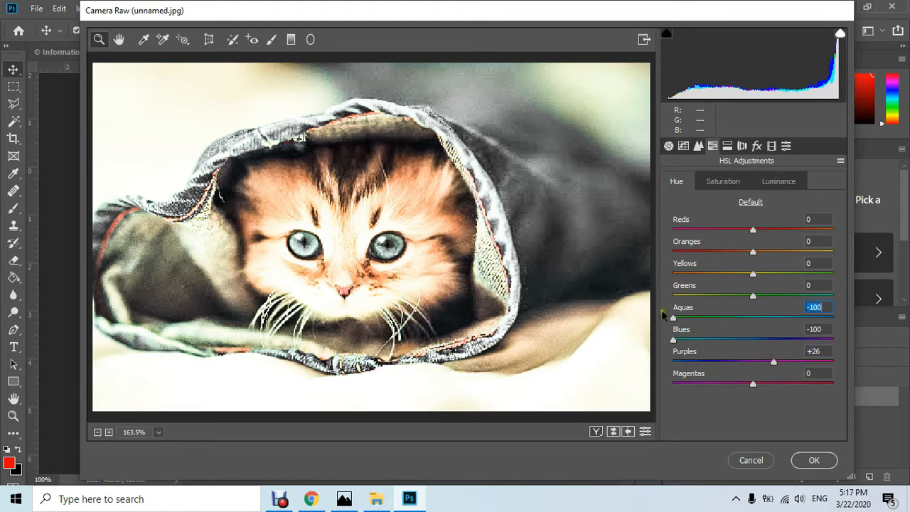
left_click_drag(672, 317, 723, 317)
left_click_drag(734, 298, 726, 298)
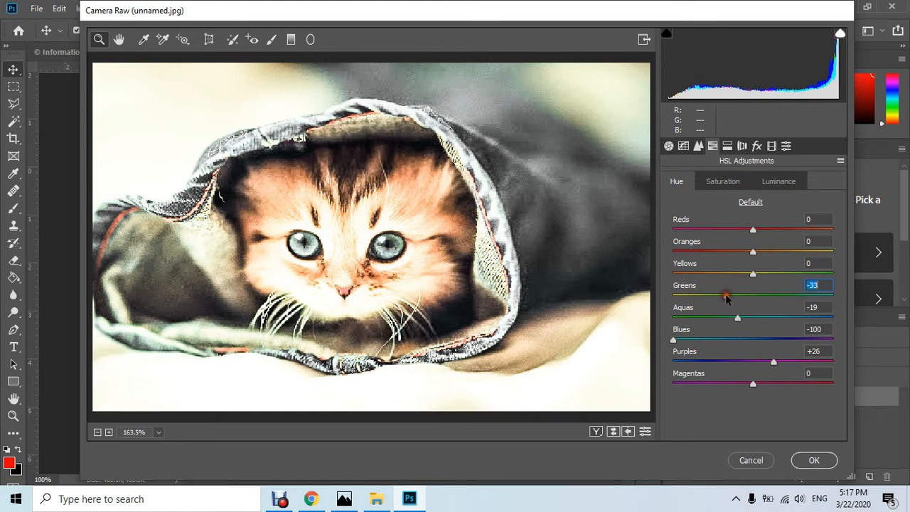
Step: Set the HSL hue to -32 for Reds and +52 for Oranges
left_click_drag(747, 232, 741, 230)
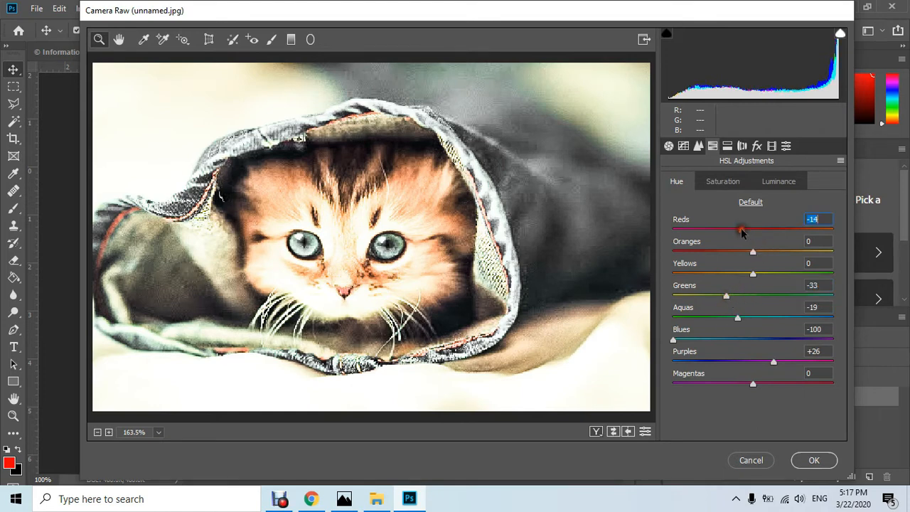
left_click(726, 228)
left_click(765, 229)
left_click(744, 253)
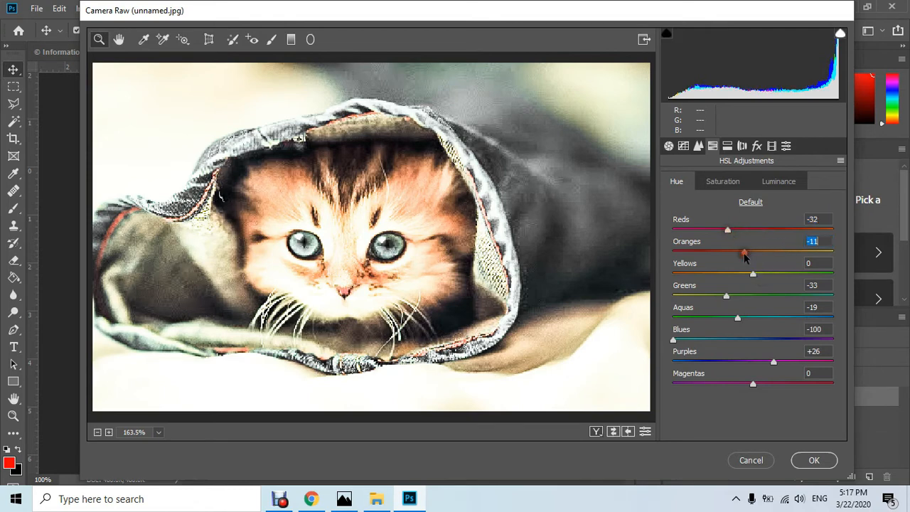
left_click(780, 250)
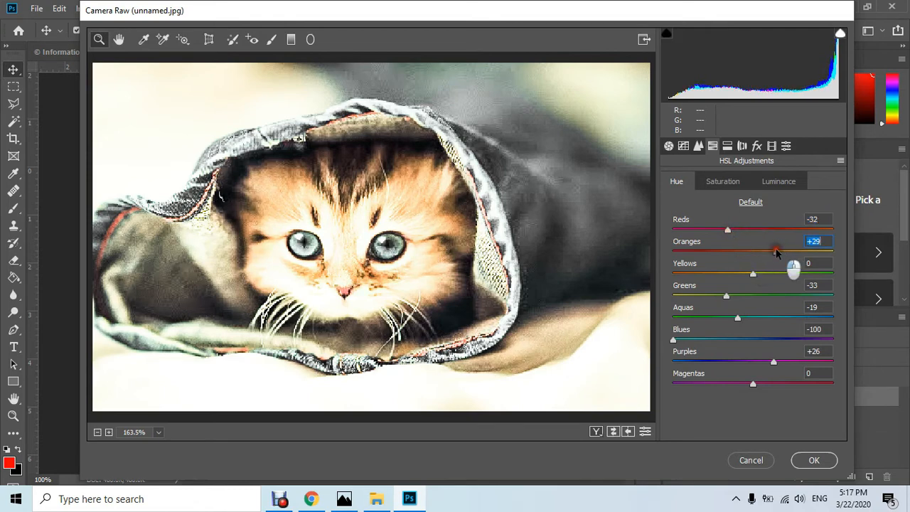
left_click(794, 253)
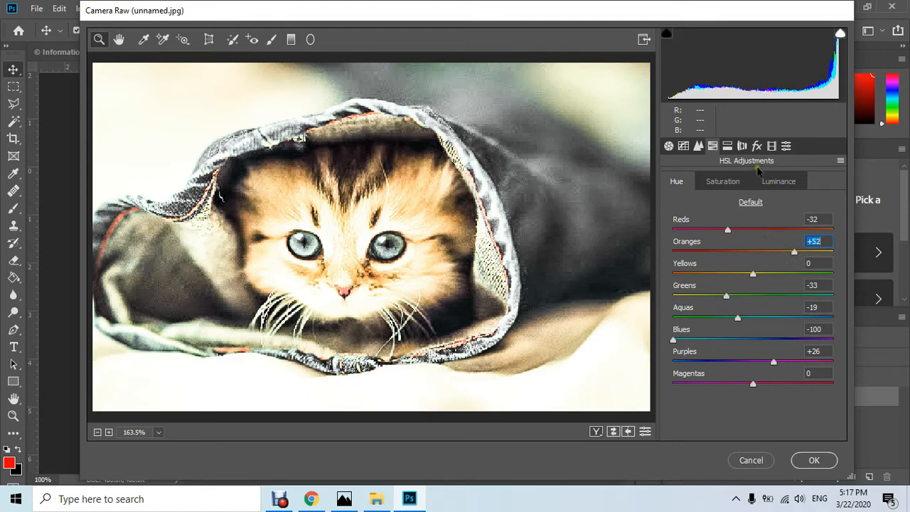
Step: Set the Calibration hue to +2 for Blue Primary, -11 for Green Primary and -23 for Red Primary
left_click(771, 146)
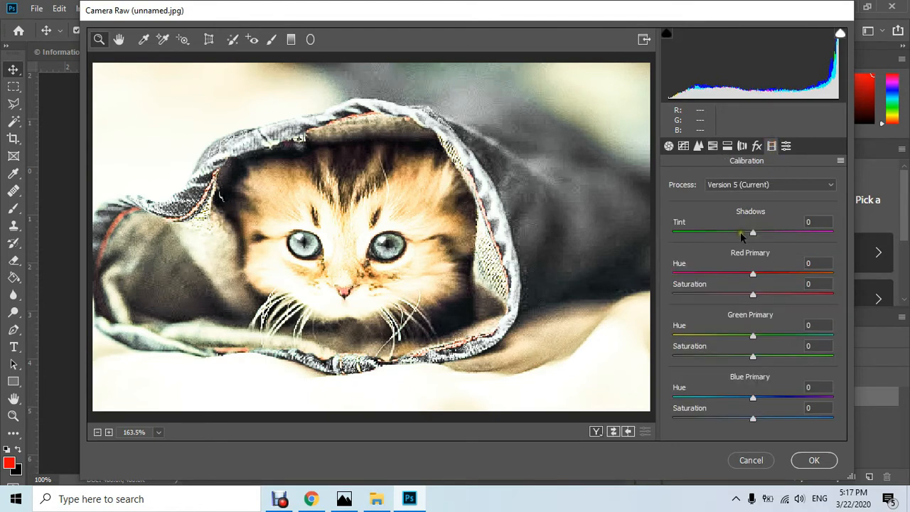
mouse_move(753, 398)
left_mouse_down()
mouse_move(658, 407)
mouse_move(756, 400)
left_mouse_up()
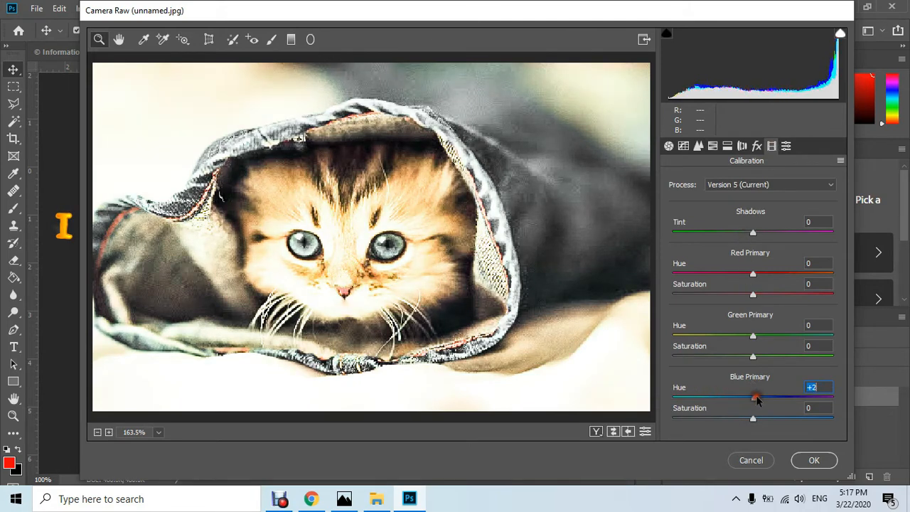
left_click(744, 337)
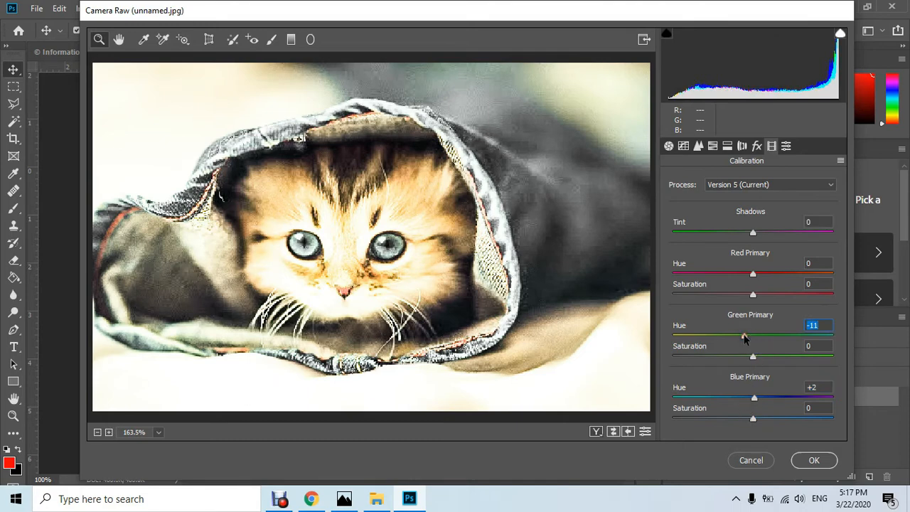
left_click_drag(746, 274, 736, 276)
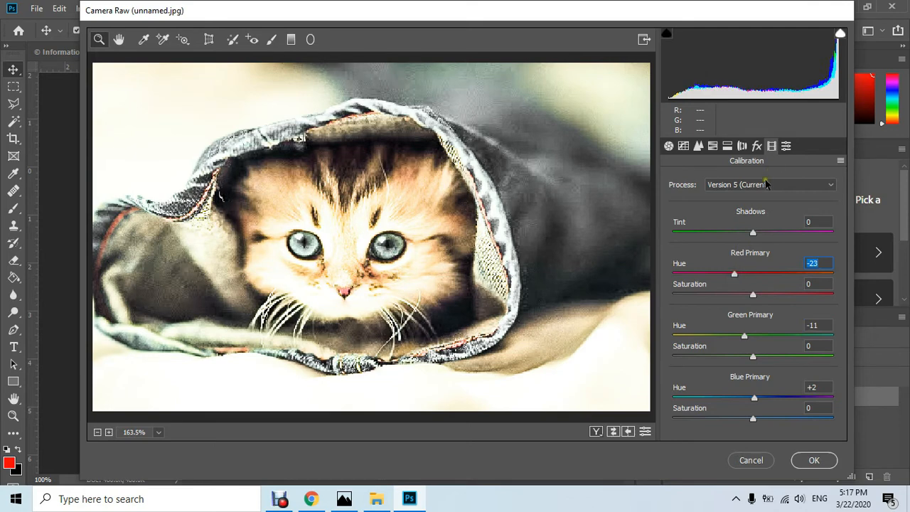
Step: Compare the kitten photo before and after side by side, and apply the Camera Raw Filter
left_click(784, 146)
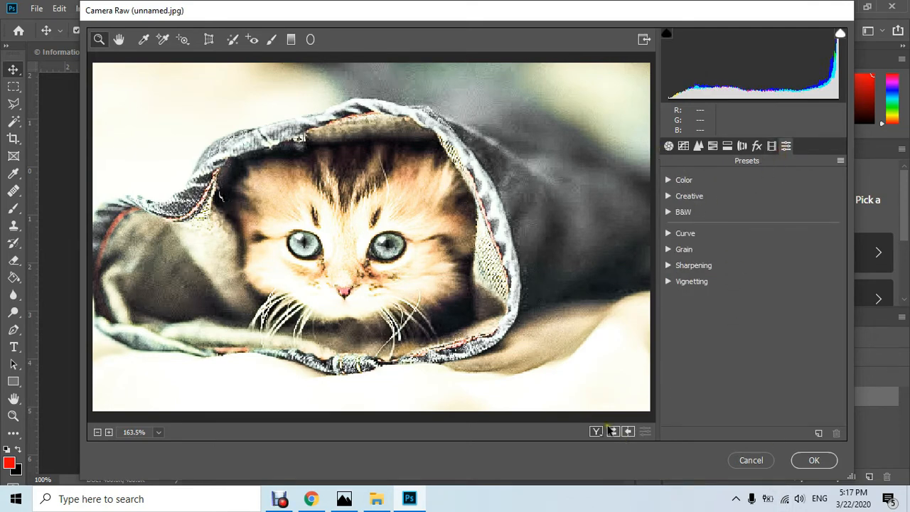
left_click(594, 431)
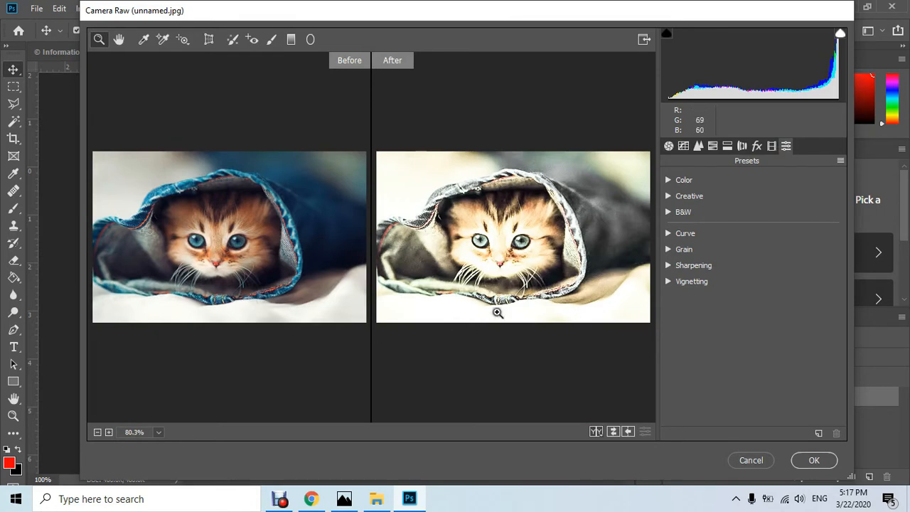
left_click(813, 460)
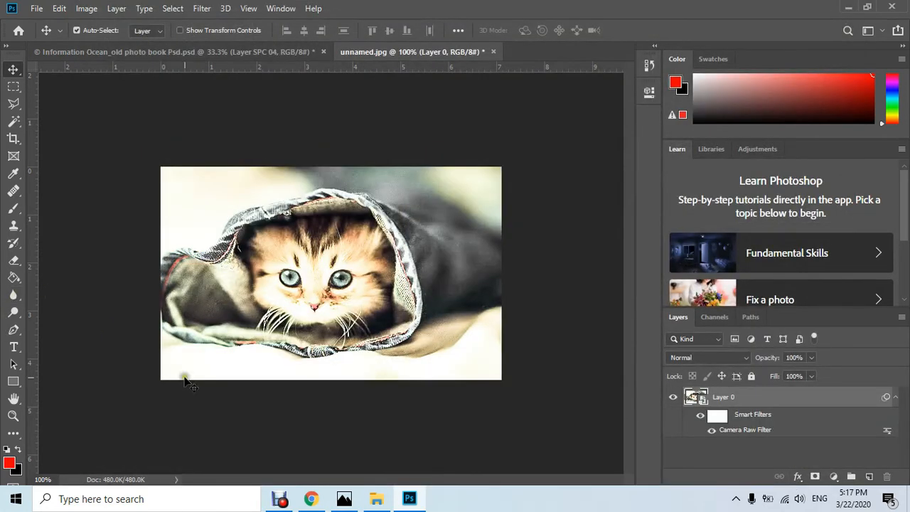
Step: Rasterize the graded kitten layer and copy it into the old photo book document
right_click(720, 405)
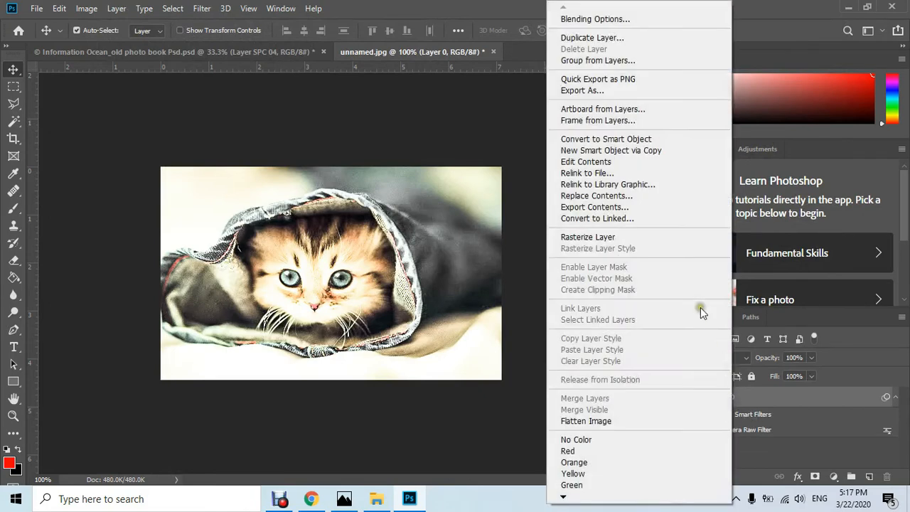
left_click(594, 241)
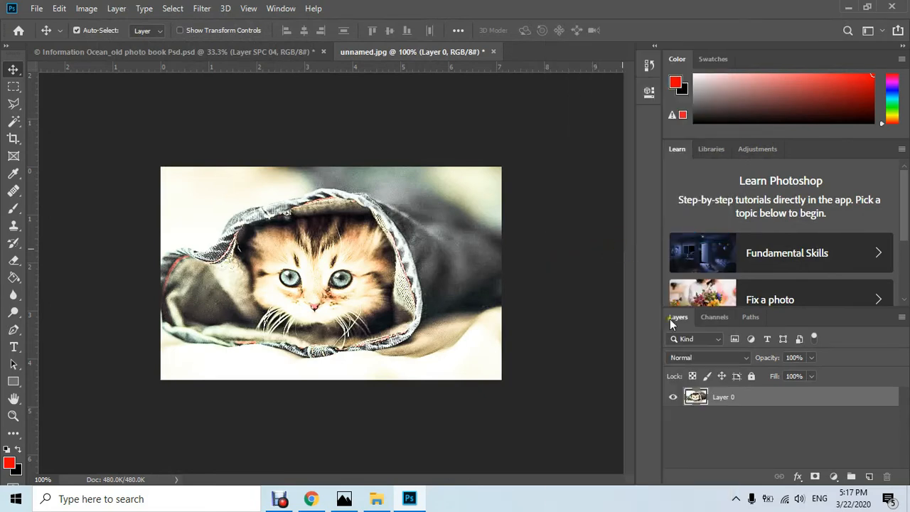
left_click_drag(384, 270, 314, 250)
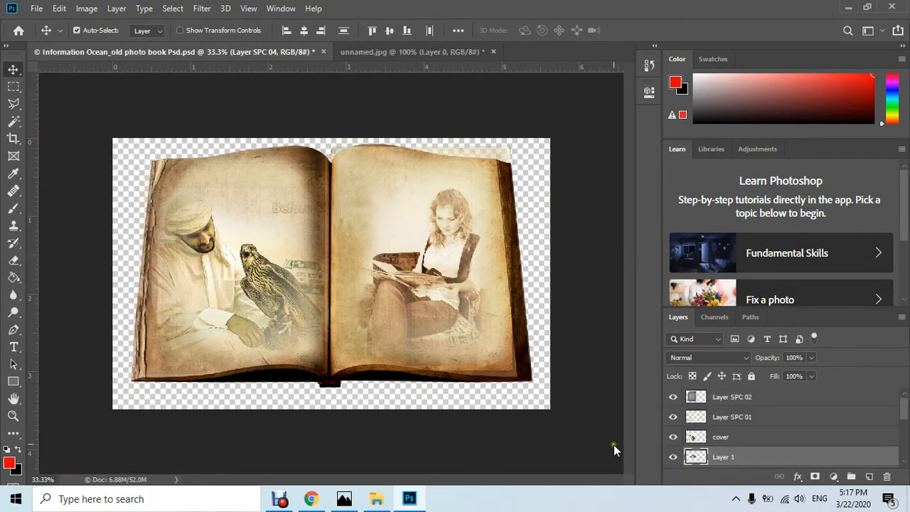
Step: Move the kitten layer directly above the cover layer, hide the cover layer and keep the kitten layer selected
left_click_drag(726, 459, 732, 427)
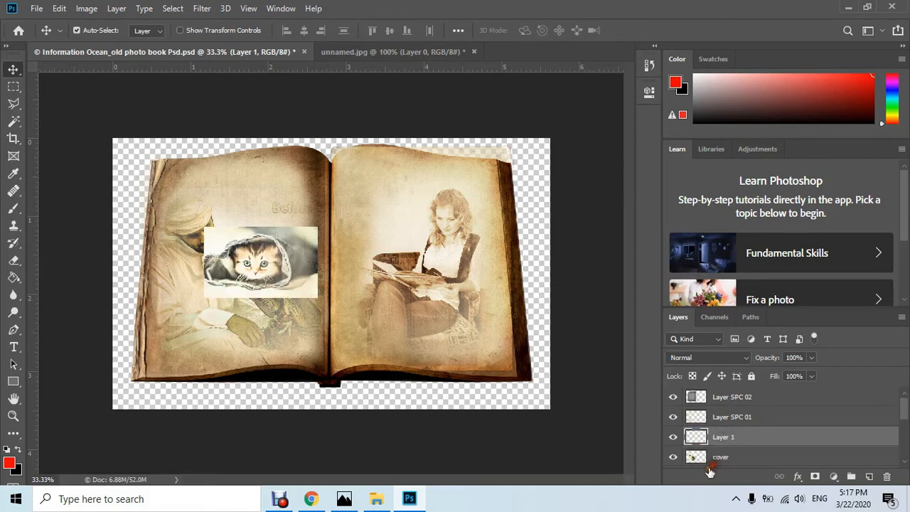
left_click(672, 460)
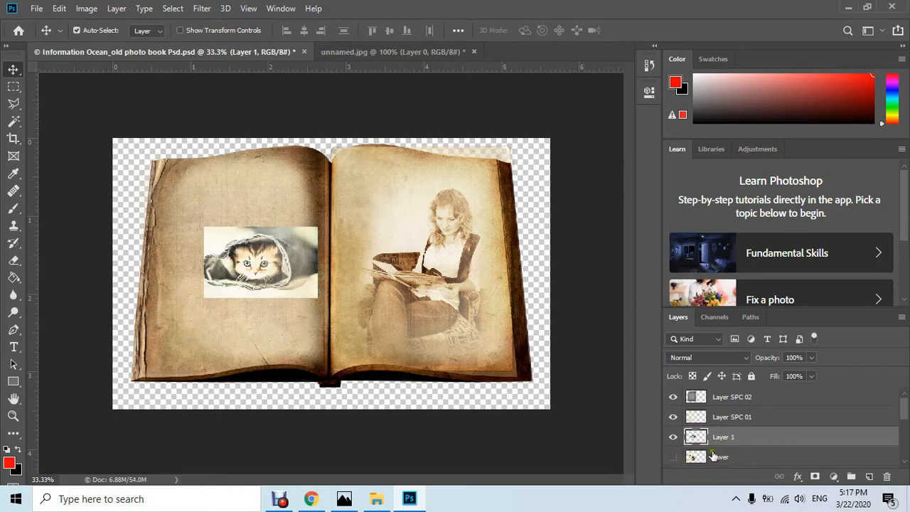
left_click(226, 263)
key("ctrl")
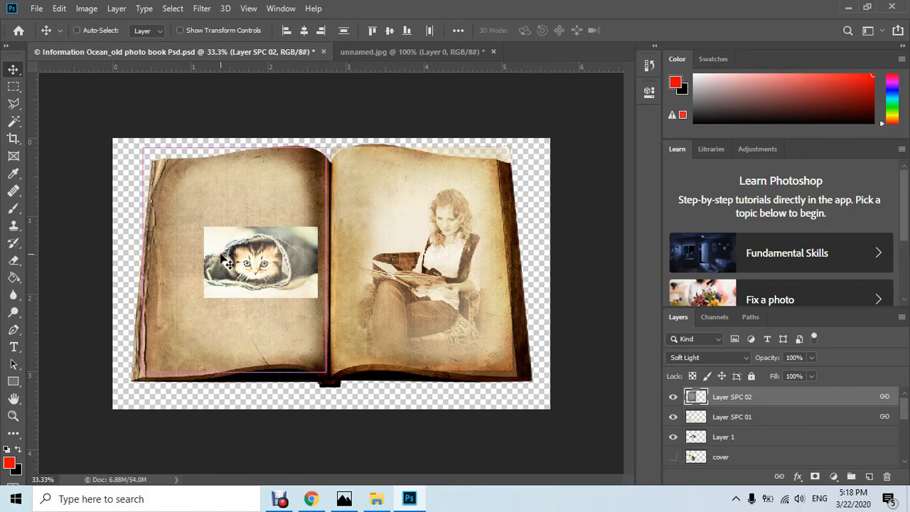
left_click(730, 440)
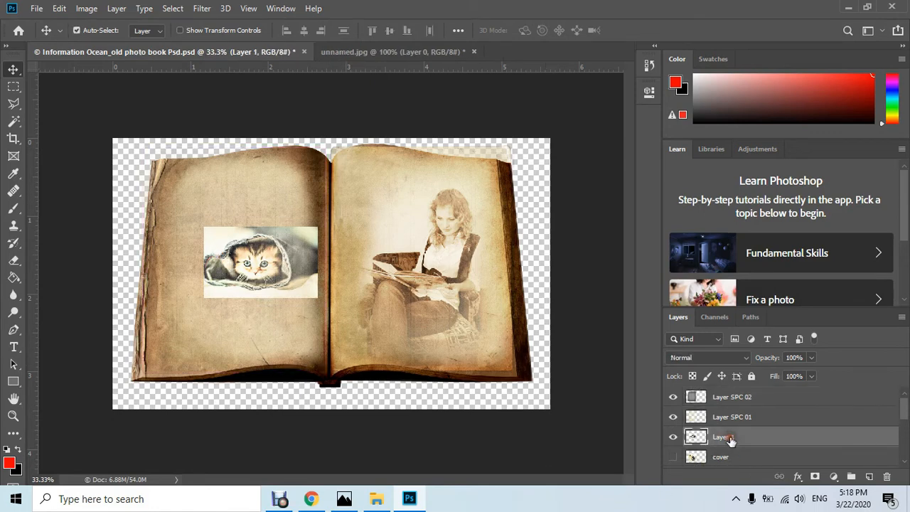
Step: Free Transform the kitten layer to about 178.91% width and 250.31% height so it covers the left book page, and apply it
left_click(673, 437)
left_click(673, 437)
key("ctrl")
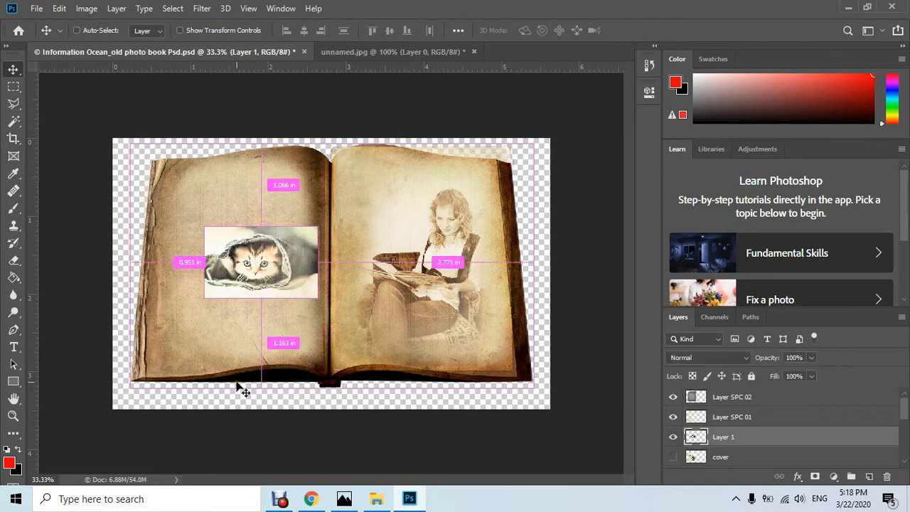
key("ctrl+t")
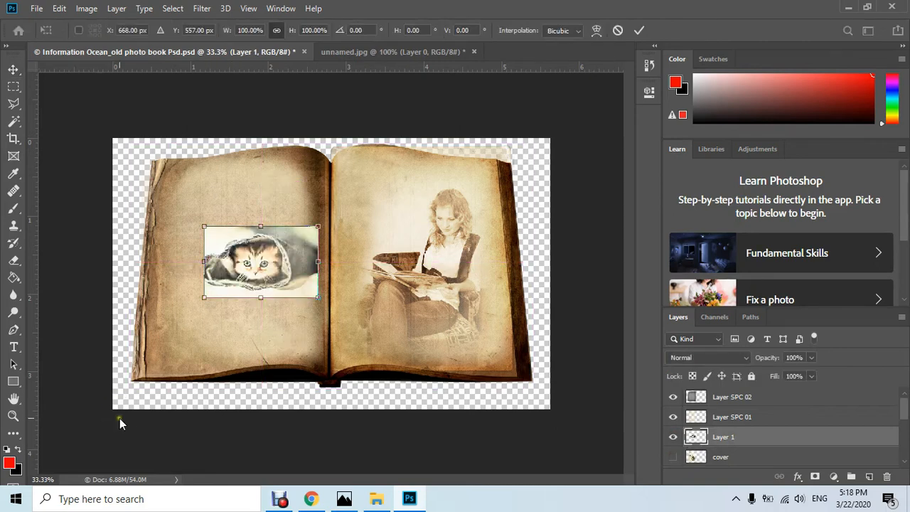
left_click_drag(201, 294, 151, 329)
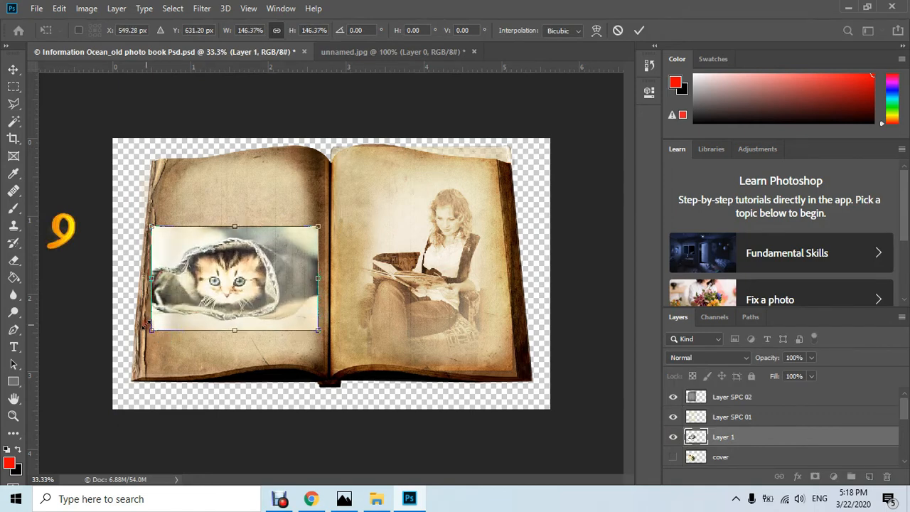
left_click_drag(232, 228, 240, 186)
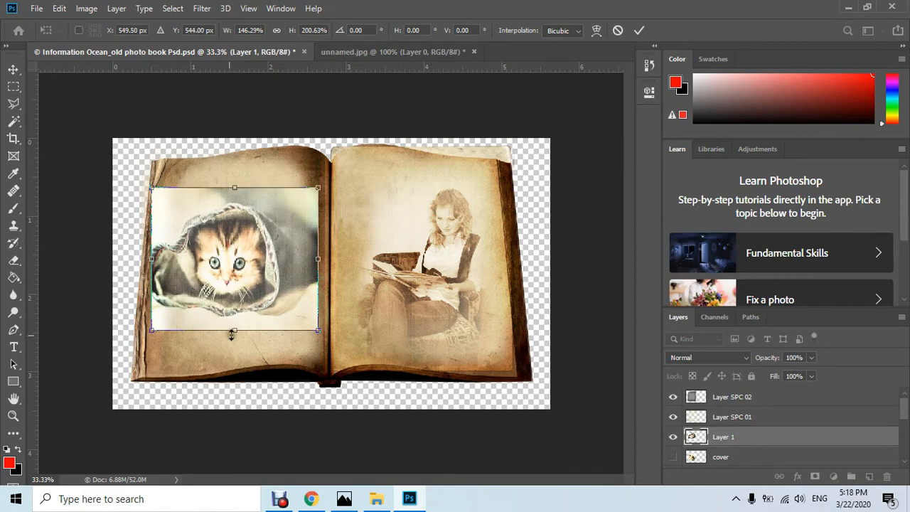
left_click_drag(235, 330, 236, 353)
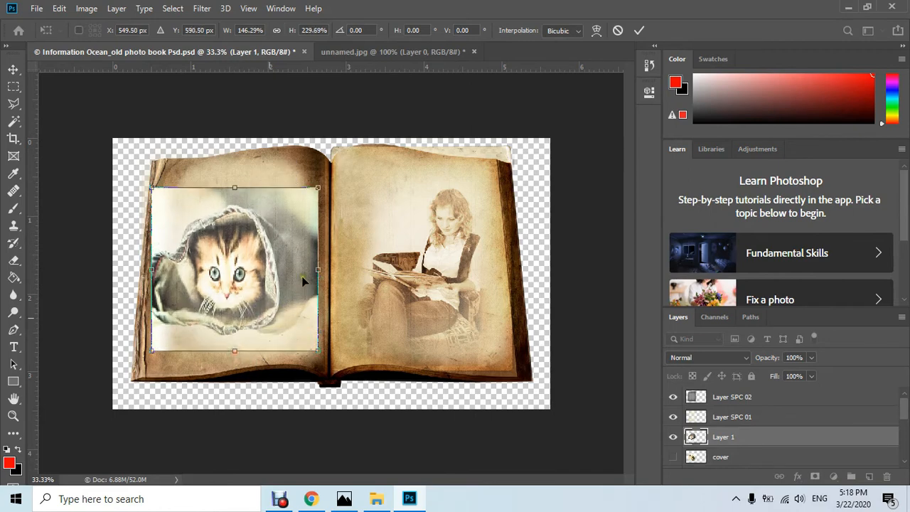
left_click_drag(313, 280, 334, 278)
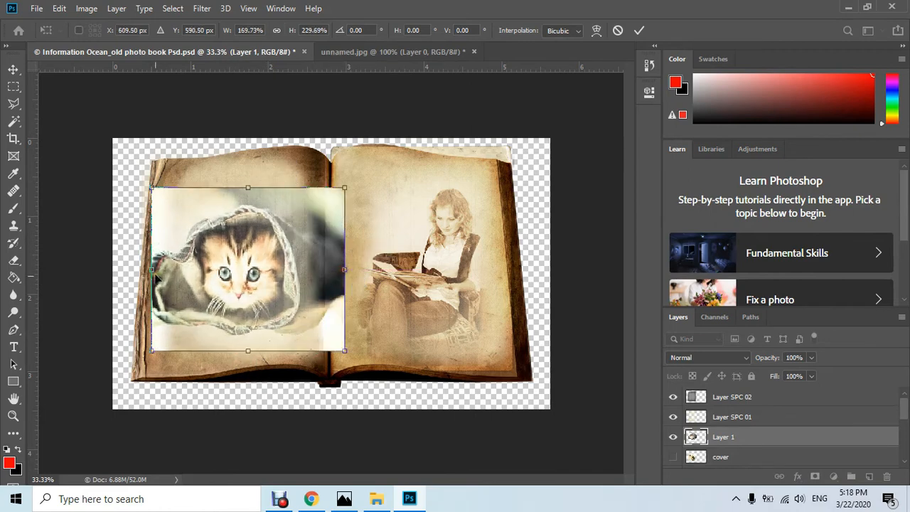
left_click_drag(152, 269, 142, 268)
left_click_drag(242, 188, 243, 172)
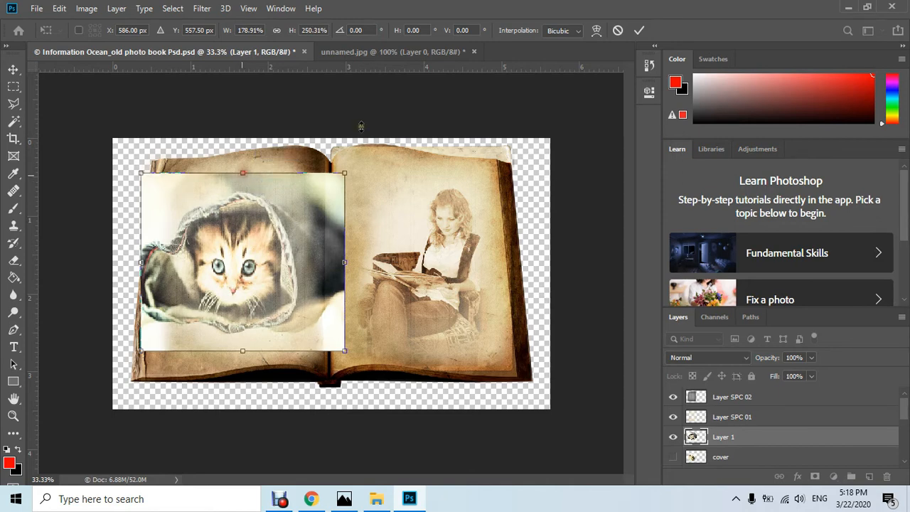
left_click(637, 32)
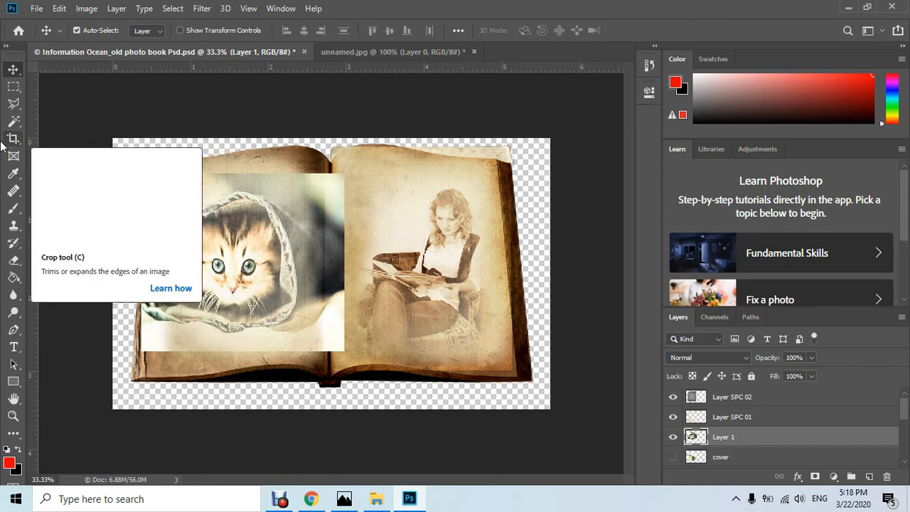
Step: Erase the kitten photo's outer edges with the Eraser at 100% opacity and 100% flow so it stays inside the left page
left_click(15, 262)
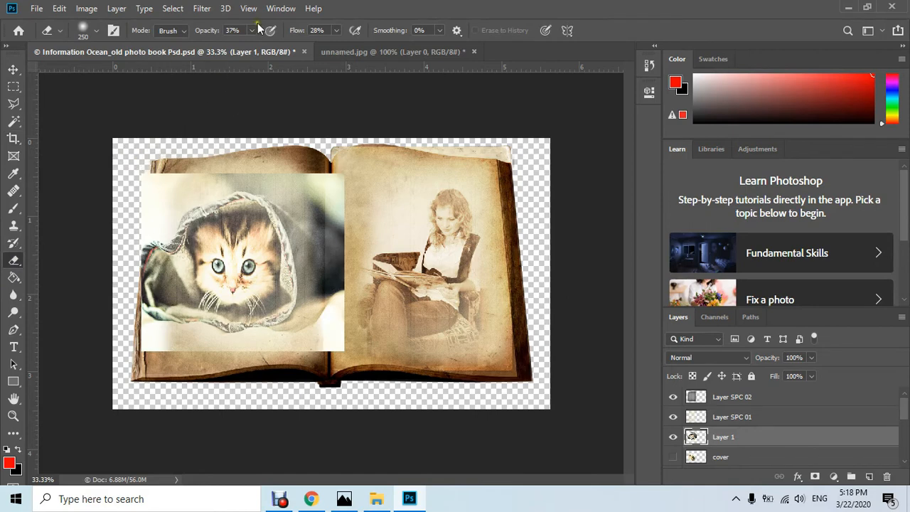
left_click(336, 30)
left_click_drag(333, 47, 412, 51)
mouse_move(141, 156)
left_mouse_down()
mouse_move(122, 203)
mouse_move(130, 183)
mouse_move(118, 289)
left_mouse_up()
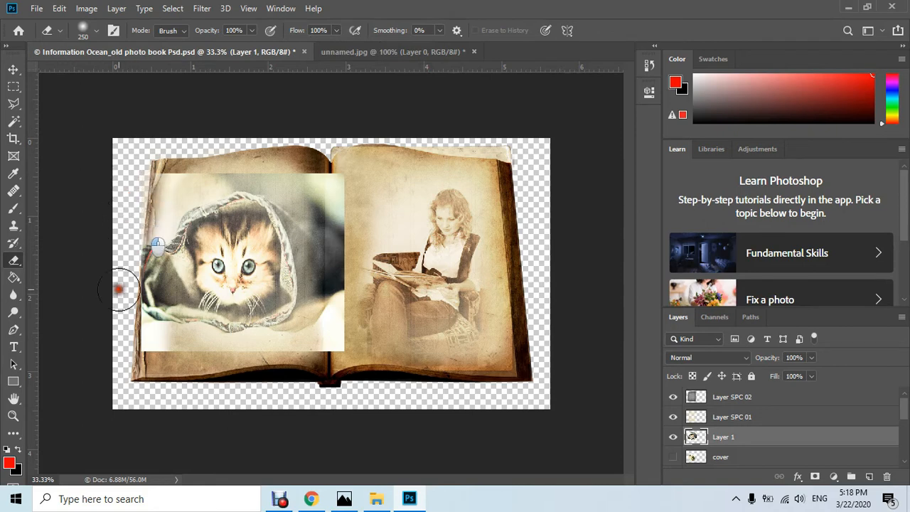
mouse_move(351, 172)
left_mouse_down()
mouse_move(341, 331)
mouse_move(341, 163)
mouse_move(332, 189)
mouse_move(342, 320)
mouse_move(328, 362)
mouse_move(166, 370)
mouse_move(123, 351)
mouse_move(126, 361)
mouse_move(228, 370)
mouse_move(499, 180)
left_mouse_up()
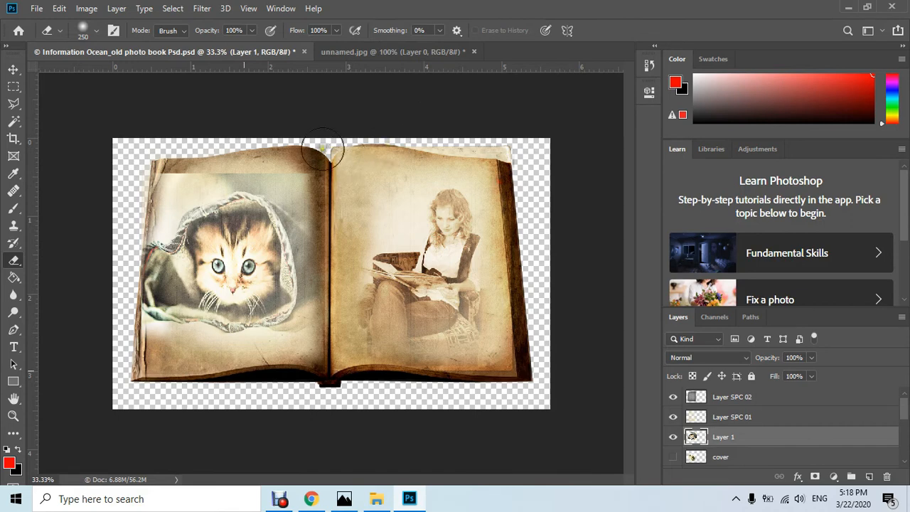
mouse_move(312, 149)
left_mouse_down()
mouse_move(237, 145)
mouse_move(317, 160)
mouse_move(267, 166)
mouse_move(182, 155)
mouse_move(272, 151)
mouse_move(134, 174)
mouse_move(122, 261)
left_mouse_up()
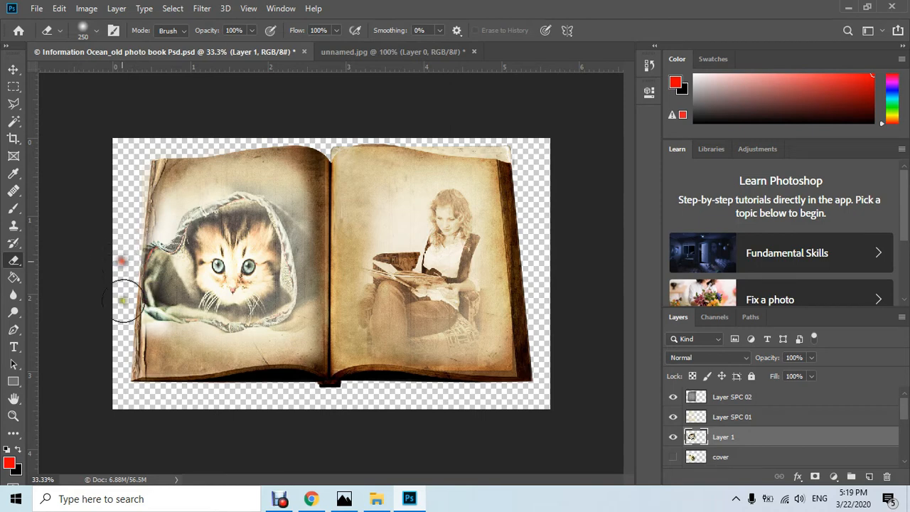
mouse_move(119, 301)
left_mouse_down()
mouse_move(130, 239)
mouse_move(130, 366)
left_mouse_up()
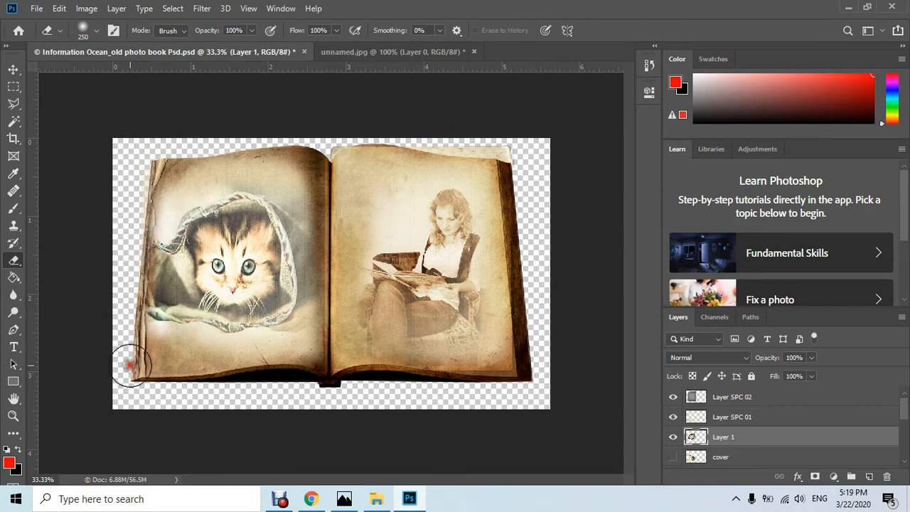
mouse_move(130, 162)
left_mouse_down()
mouse_move(121, 241)
mouse_move(140, 192)
mouse_move(125, 244)
mouse_move(146, 167)
mouse_move(152, 178)
mouse_move(166, 162)
left_mouse_up()
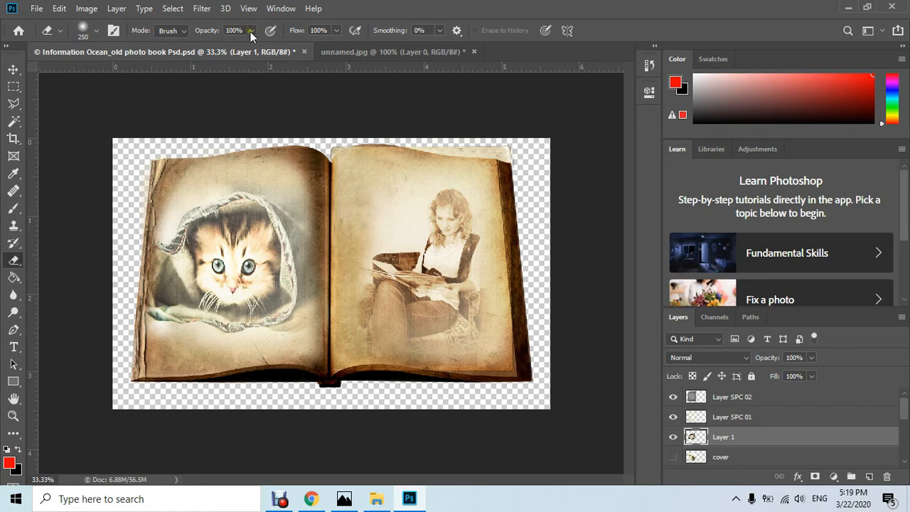
Step: Soften the area around the kitten into the page texture with the Eraser at 25% opacity and 31% flow
left_click_drag(249, 32, 206, 44)
left_click(336, 31)
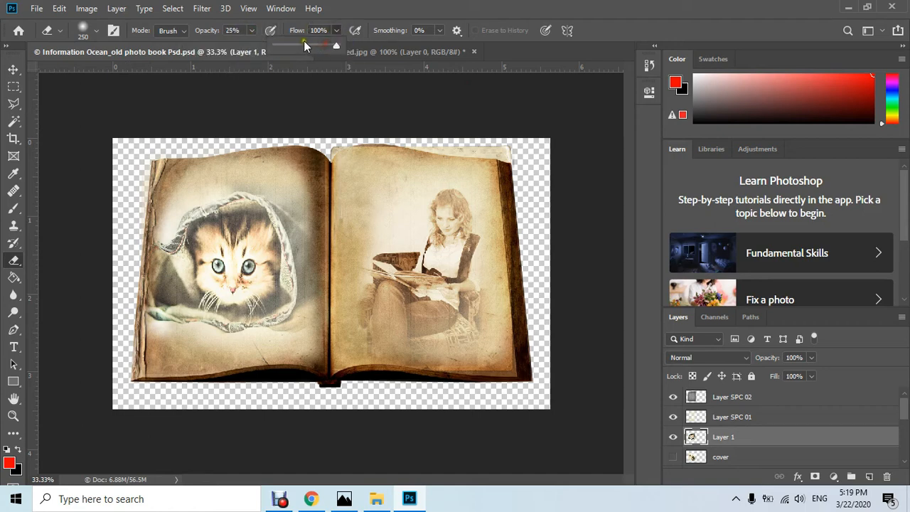
left_click_drag(304, 44, 295, 44)
left_click(148, 214)
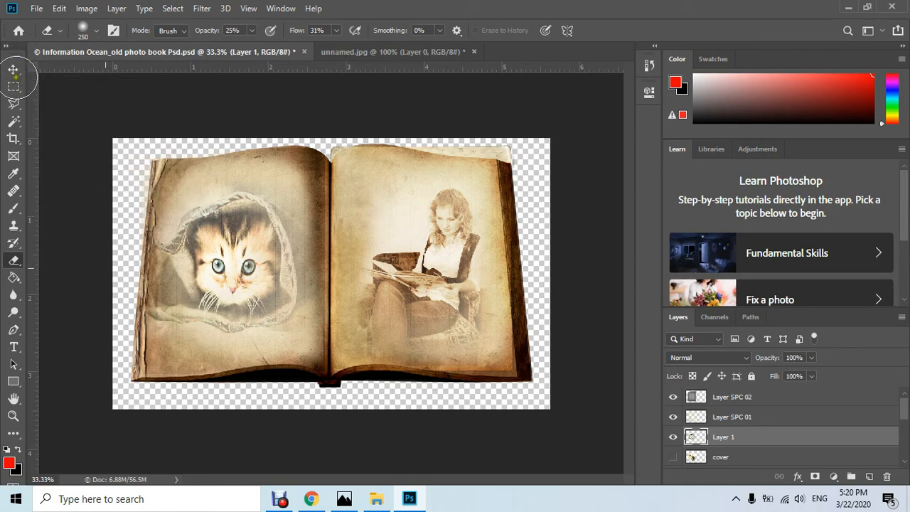
Step: Save a JPEG copy of the book document as "new old book resume" in the template's folder
left_click(13, 70)
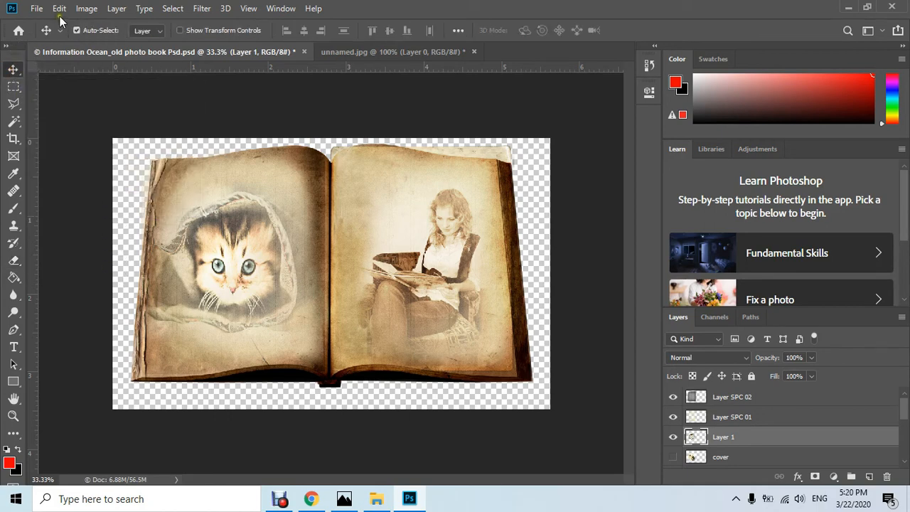
left_click(36, 9)
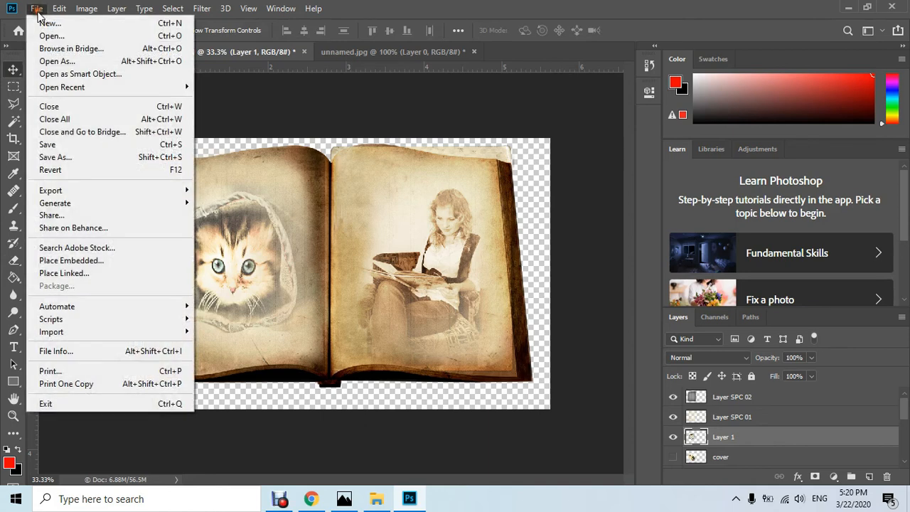
left_click(55, 158)
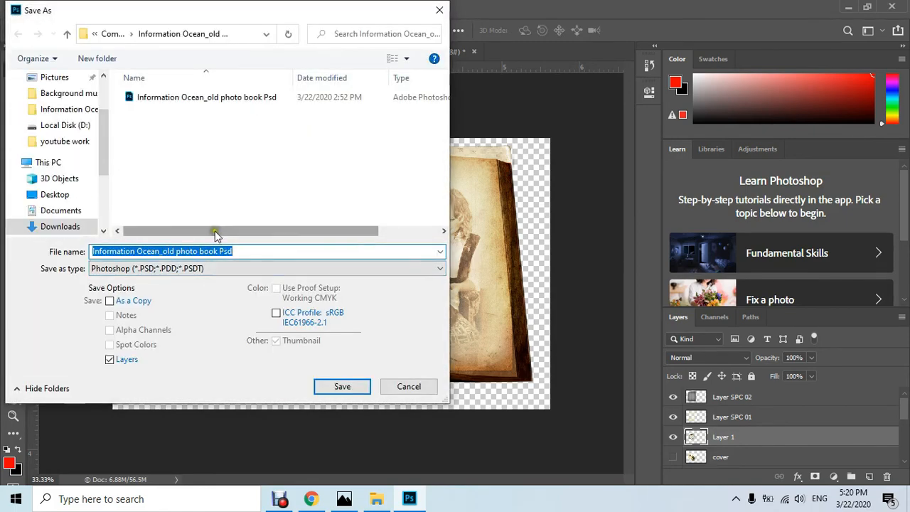
left_click(223, 271)
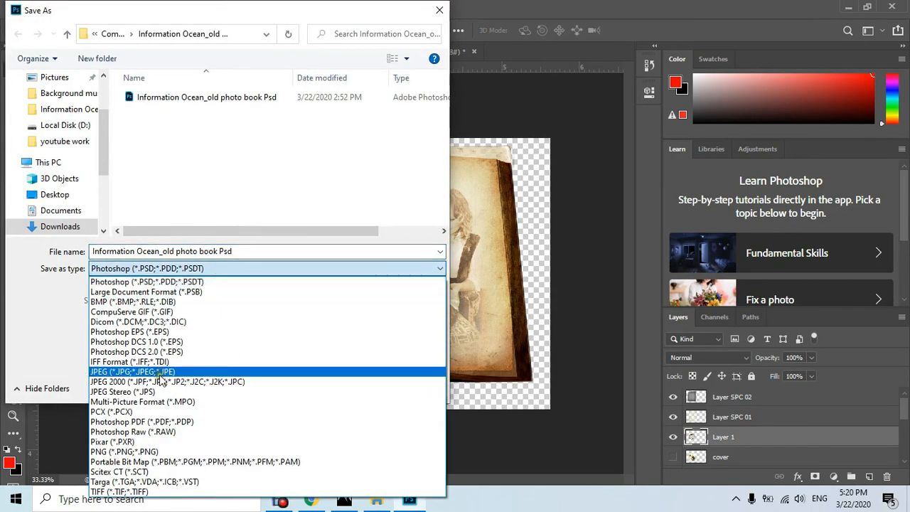
left_click(157, 372)
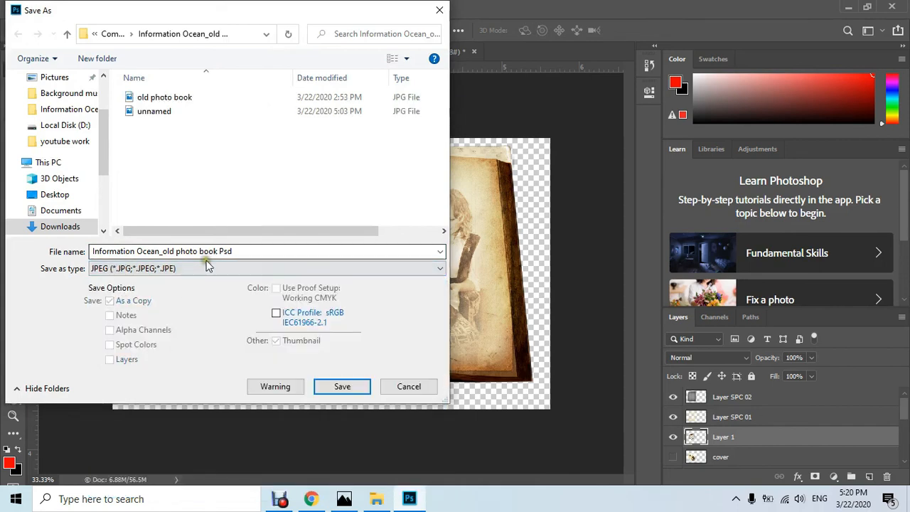
left_click(244, 250)
type("new o")
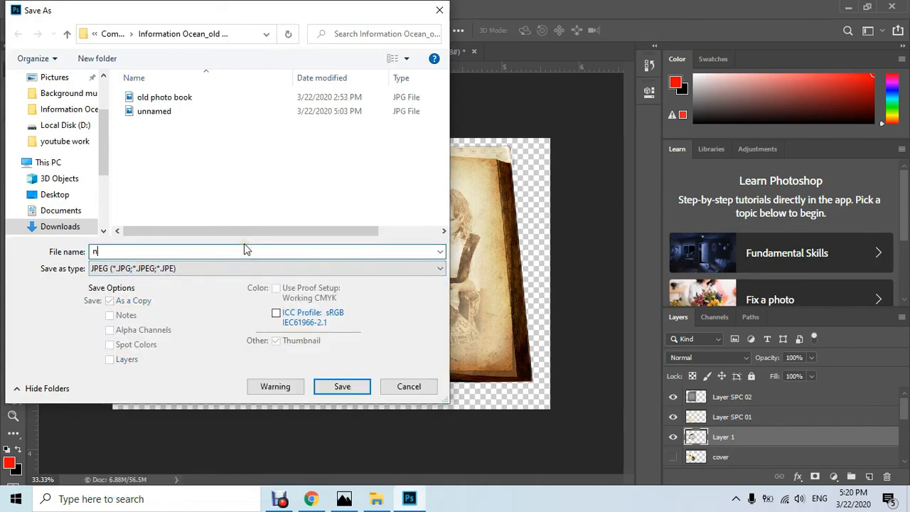
type("book resume")
left_click(343, 389)
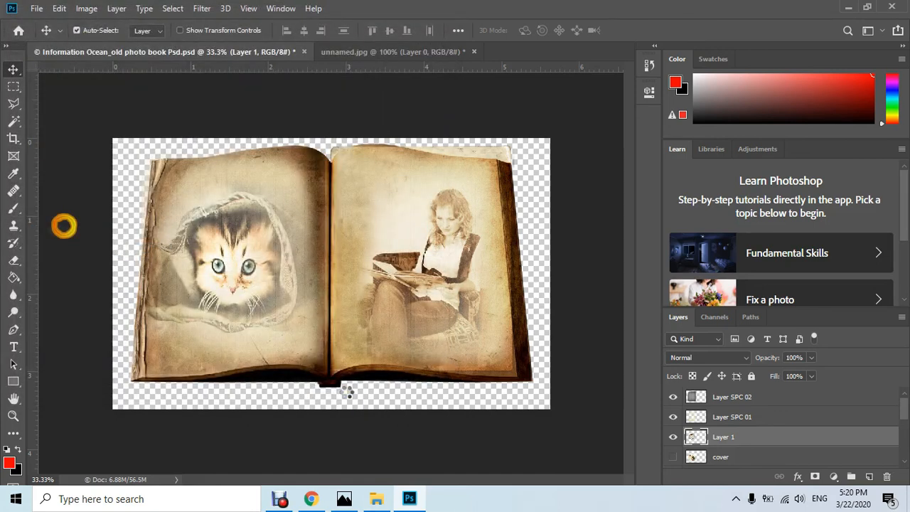
Step: Accept the JPEG options with Maximum quality 12 and Baseline Optimized format
left_click(376, 498)
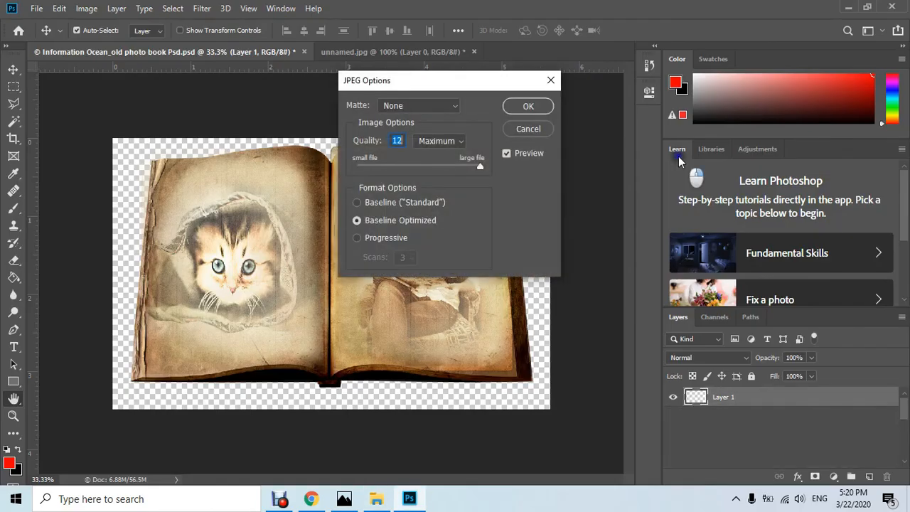
right_click(678, 156)
left_click(528, 106)
left_click(528, 106)
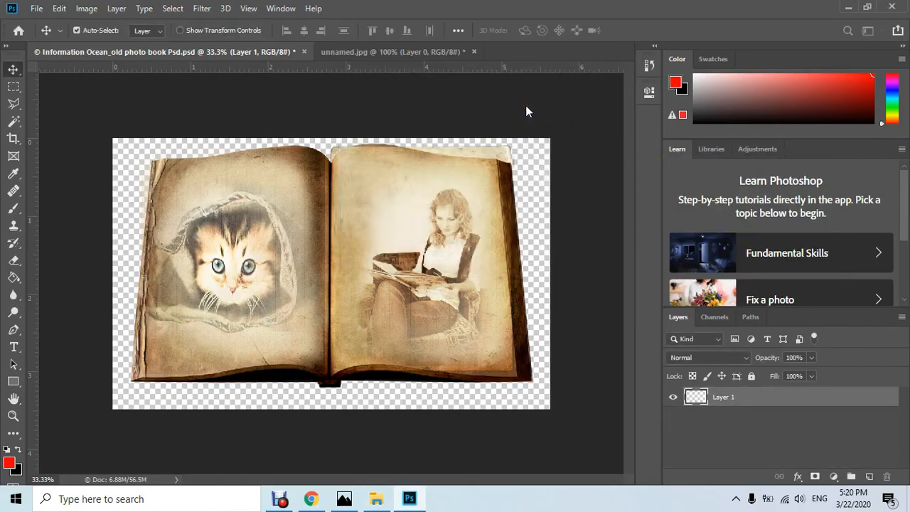
Step: Switch to File Explorer and open the exported "new old book resume" JPEG for viewing
left_click(378, 500)
left_click(211, 103)
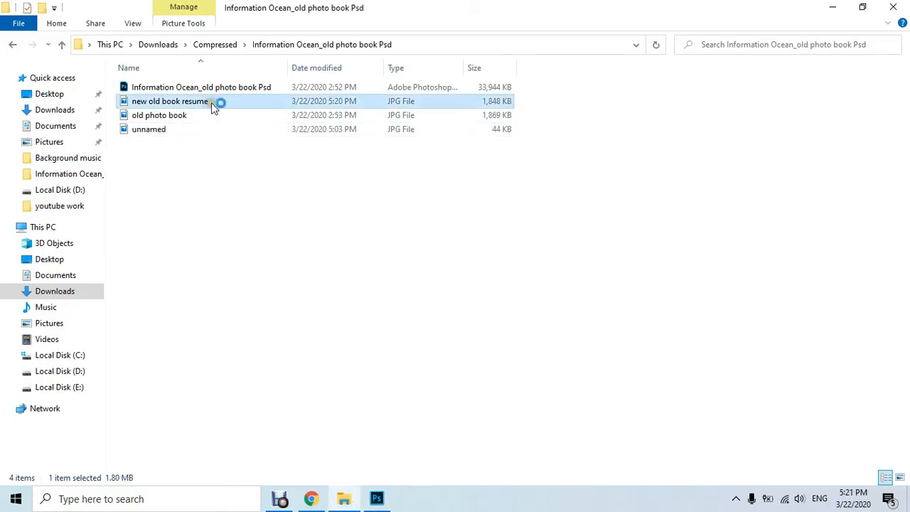